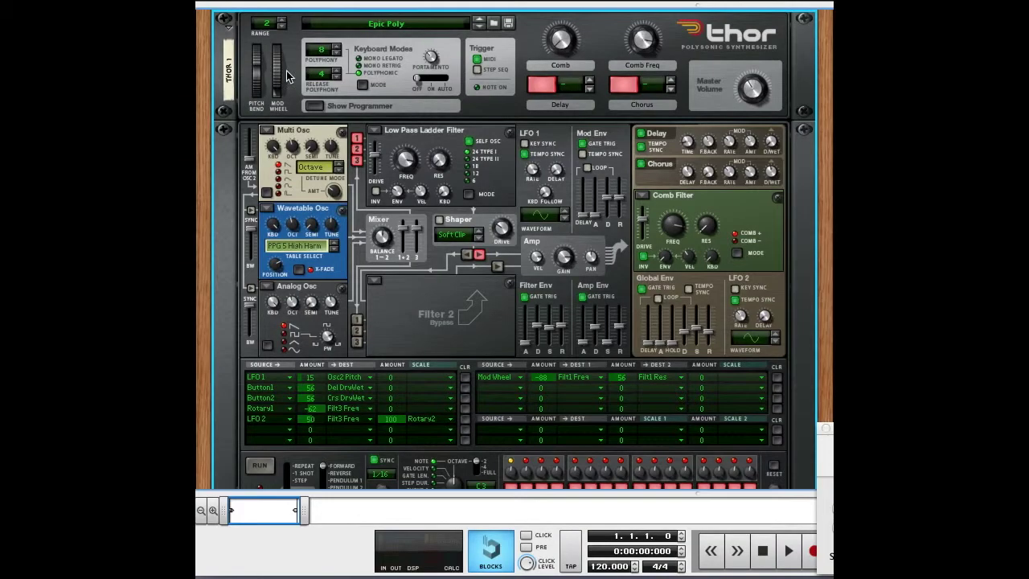
Reset the Thor device and load a Noise oscillator in Color mode into the Osc 1 slot, adjusting its color amount.
{"action": "right_click", "coordinate": [295, 72]}
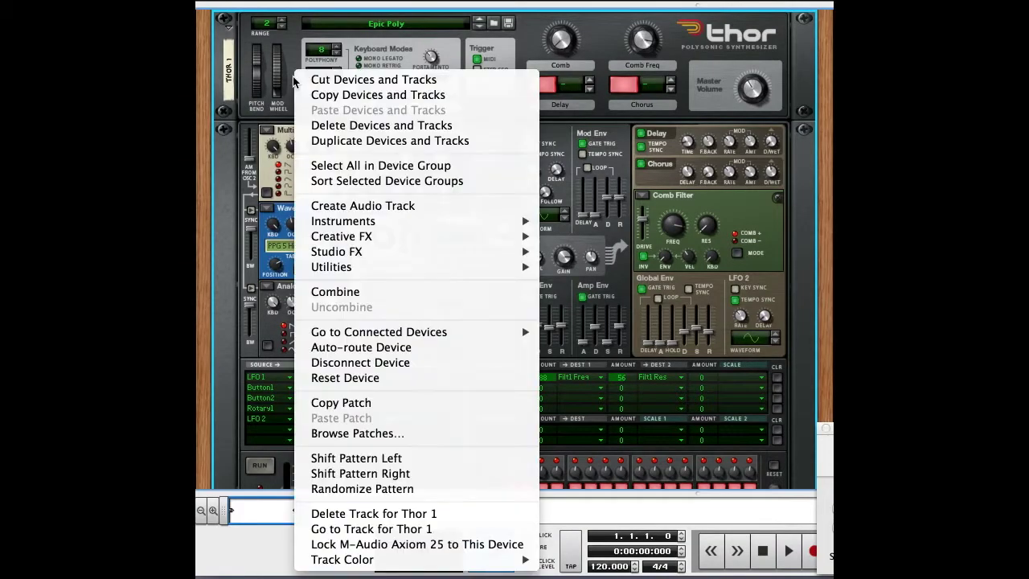
{"action": "left_click", "coordinate": [359, 378]}
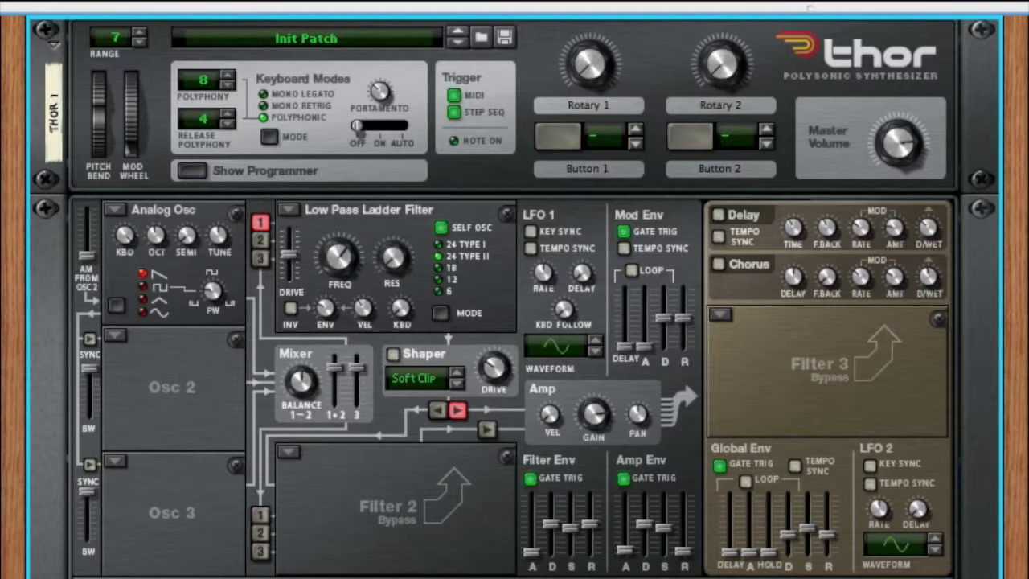
{"action": "left_click", "coordinate": [116, 209]}
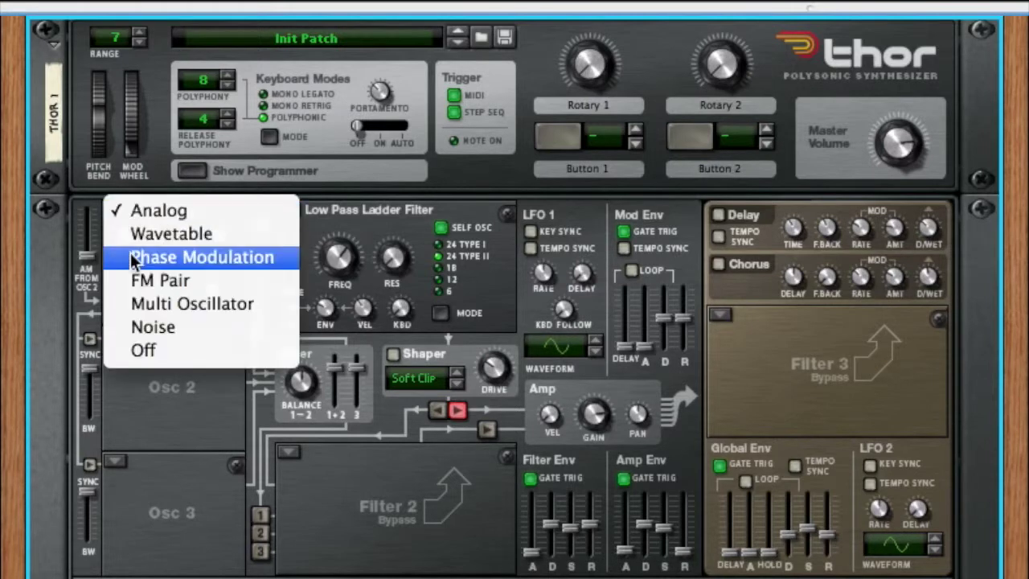
{"action": "left_click", "coordinate": [157, 330]}
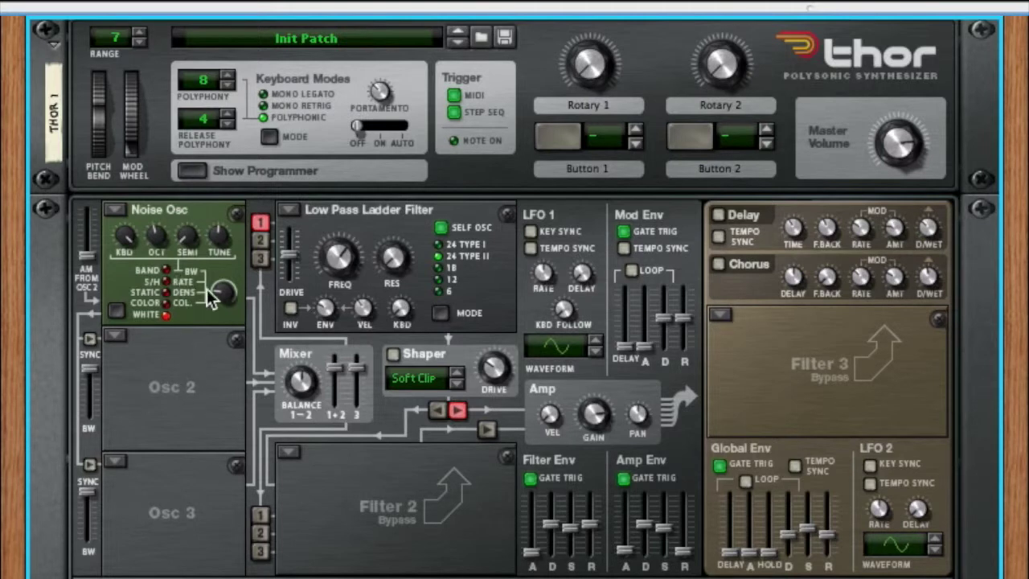
{"action": "left_click_drag", "start_coordinate": [220, 299], "coordinate": [169, 332]}
{"action": "mouse_move", "coordinate": [218, 295]}
{"action": "left_mouse_down"}
{"action": "mouse_move", "coordinate": [245, 234]}
{"action": "mouse_move", "coordinate": [223, 299]}
{"action": "left_mouse_up"}
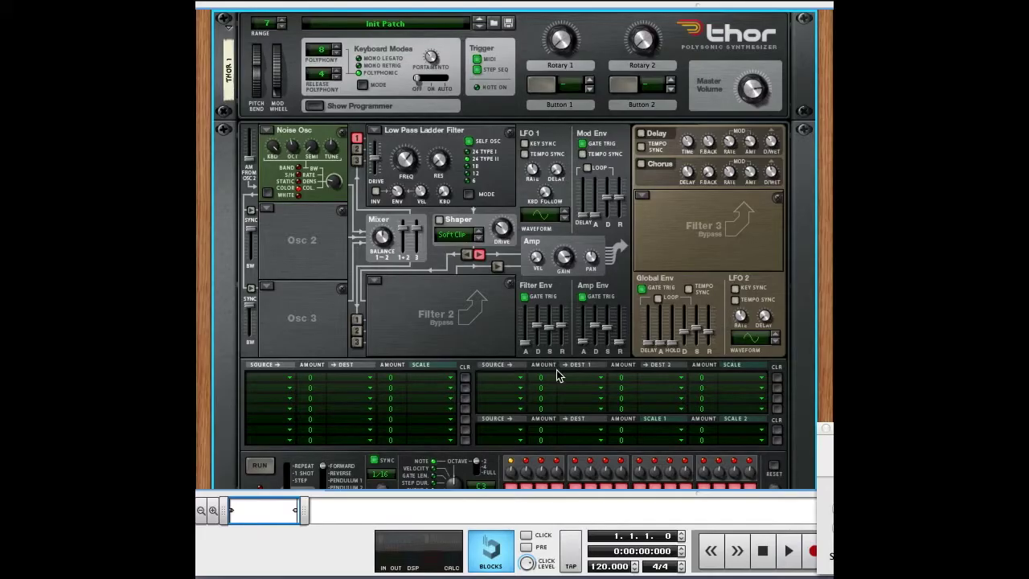
Set decay and release of the Filter and Amp envelopes to minimum, raise both sustains, and fine-tune the Osc 1 noise color.
{"action": "left_click_drag", "start_coordinate": [537, 326], "coordinate": [564, 360]}
{"action": "left_click_drag", "start_coordinate": [595, 326], "coordinate": [620, 352]}
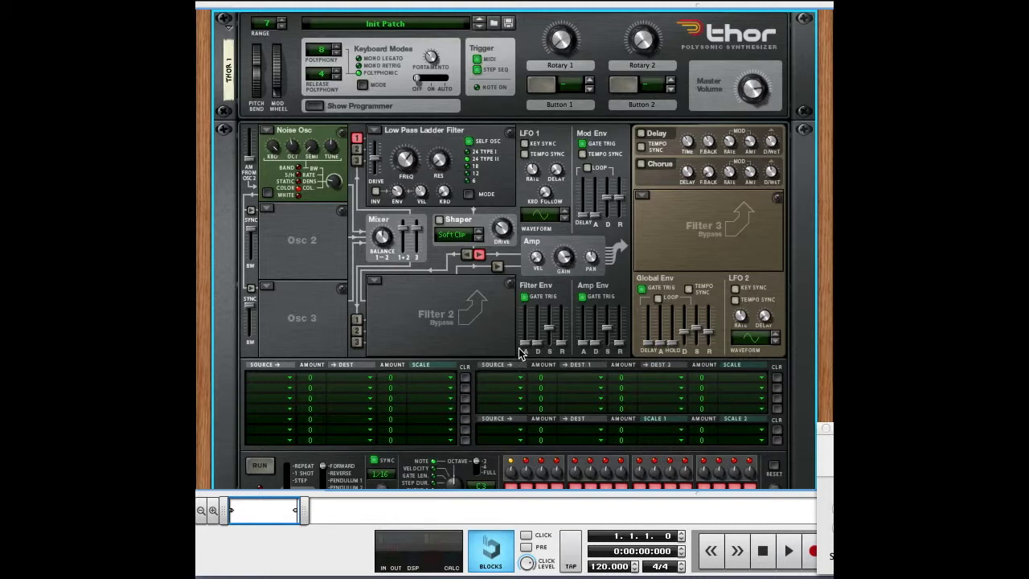
{"action": "left_click_drag", "start_coordinate": [550, 328], "coordinate": [610, 316]}
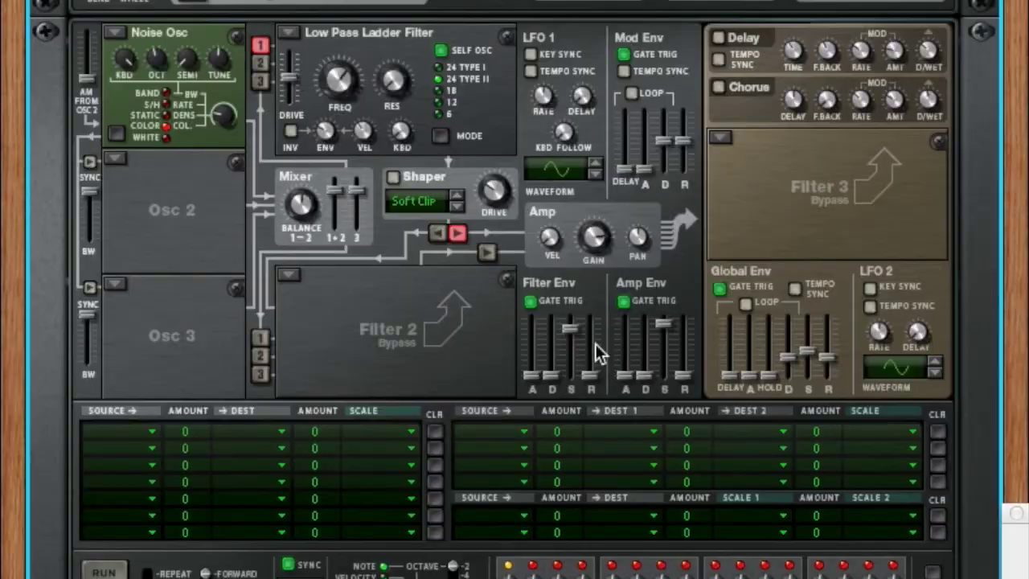
{"action": "left_click_drag", "start_coordinate": [220, 113], "coordinate": [215, 132]}
Give LFO 1 a square waveform with key sync and tempo sync enabled, and adjust its rate.
{"action": "left_click", "coordinate": [599, 165]}
{"action": "left_click", "coordinate": [599, 165]}
{"action": "left_click", "coordinate": [531, 54]}
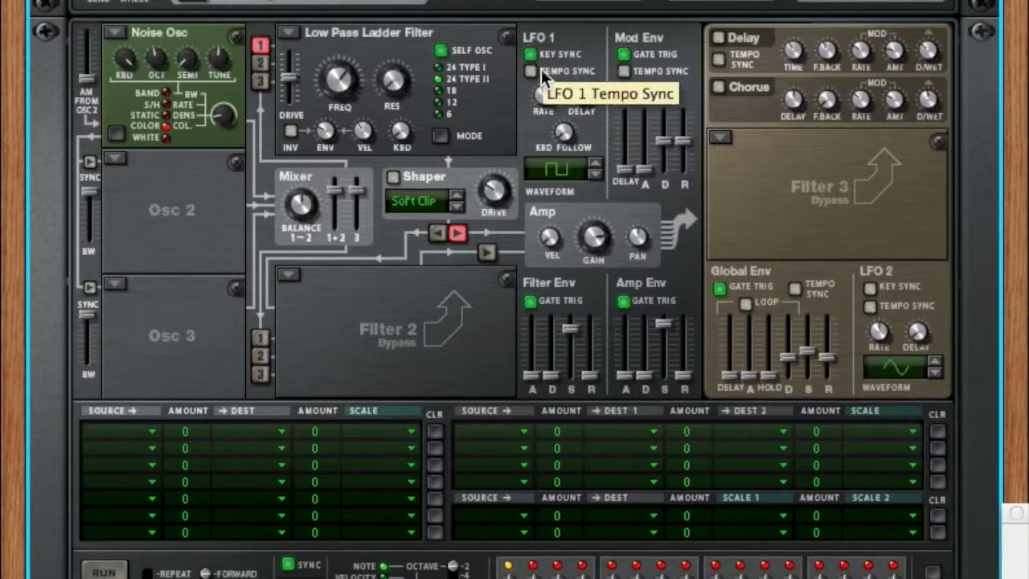
{"action": "left_click", "coordinate": [530, 72]}
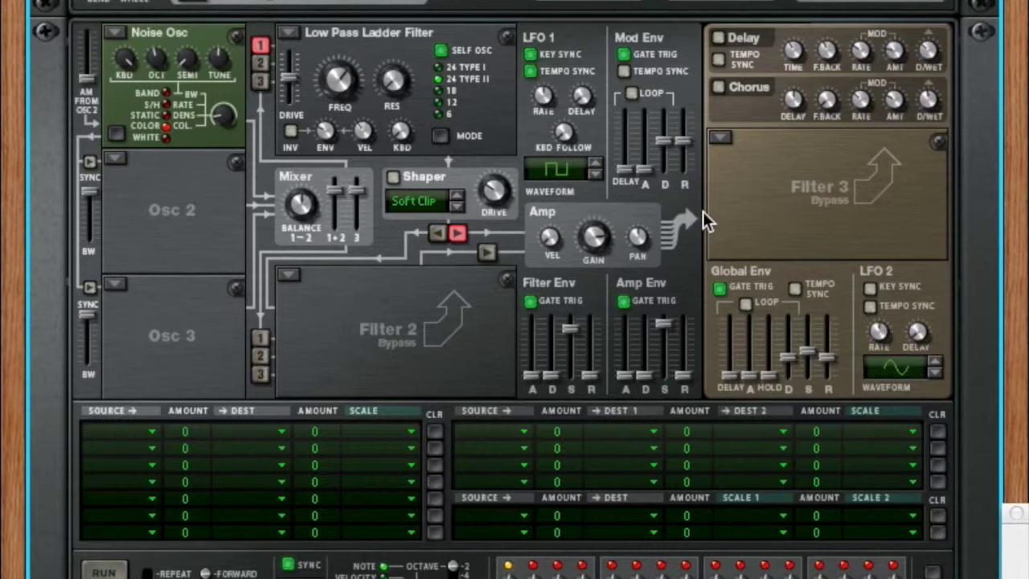
{"action": "mouse_move", "coordinate": [544, 105]}
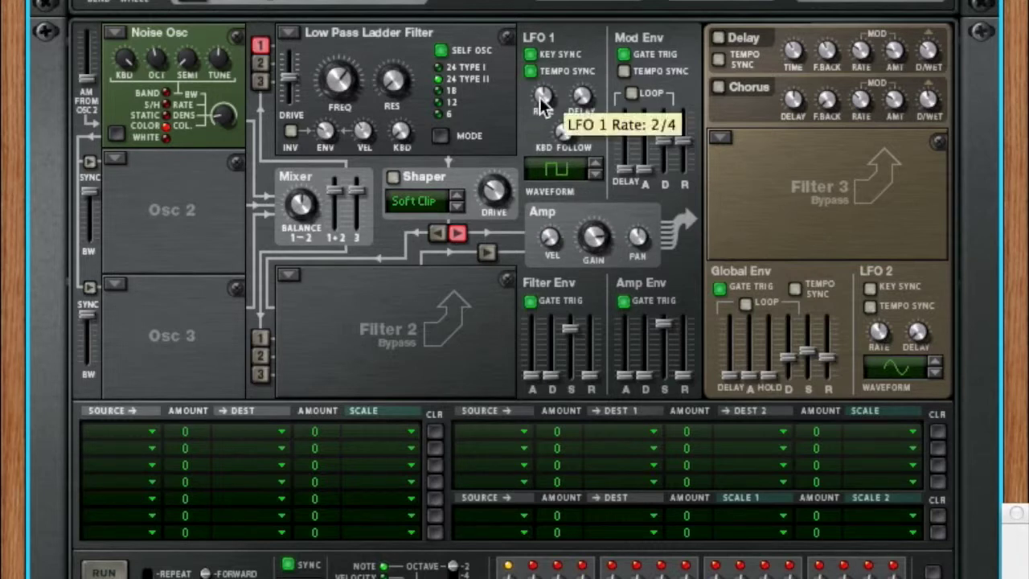
{"action": "left_click_drag", "start_coordinate": [544, 102], "coordinate": [540, 101]}
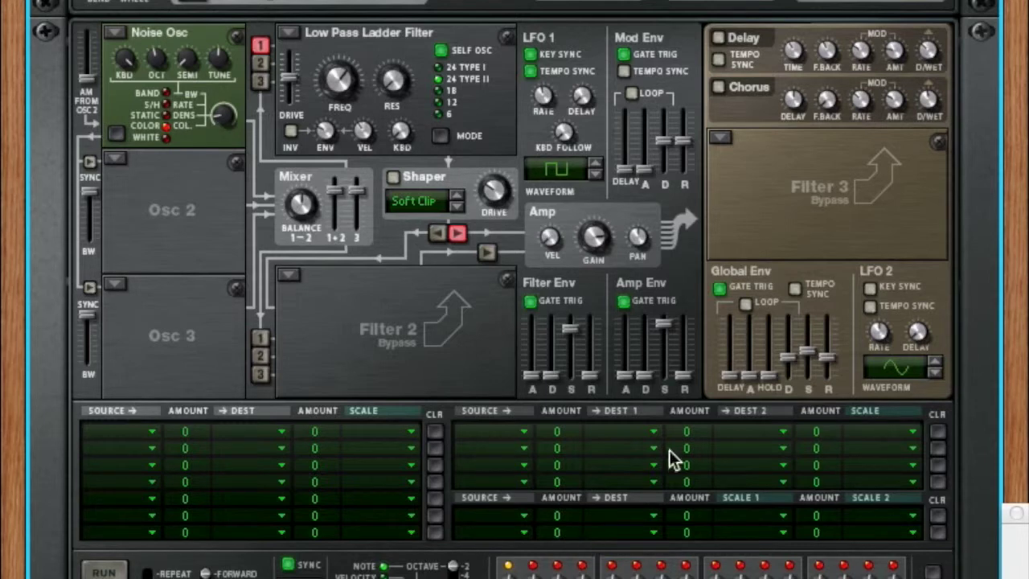
Route LFO 1 to the Osc 1 Noise Mod destination with an amount of 72, and readjust the LFO 1 rate.
{"action": "left_click", "coordinate": [522, 434]}
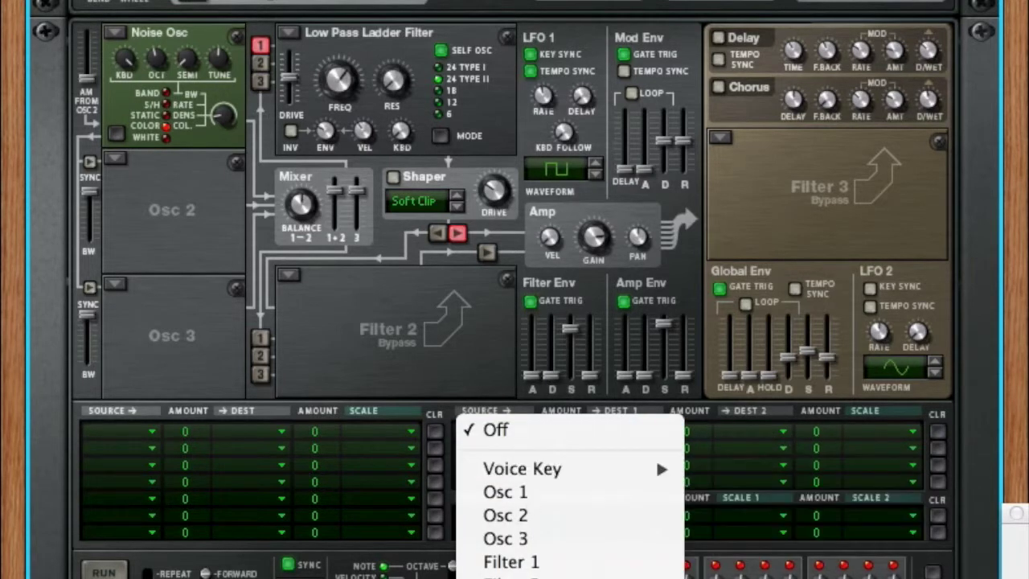
{"action": "left_click", "coordinate": [515, 577]}
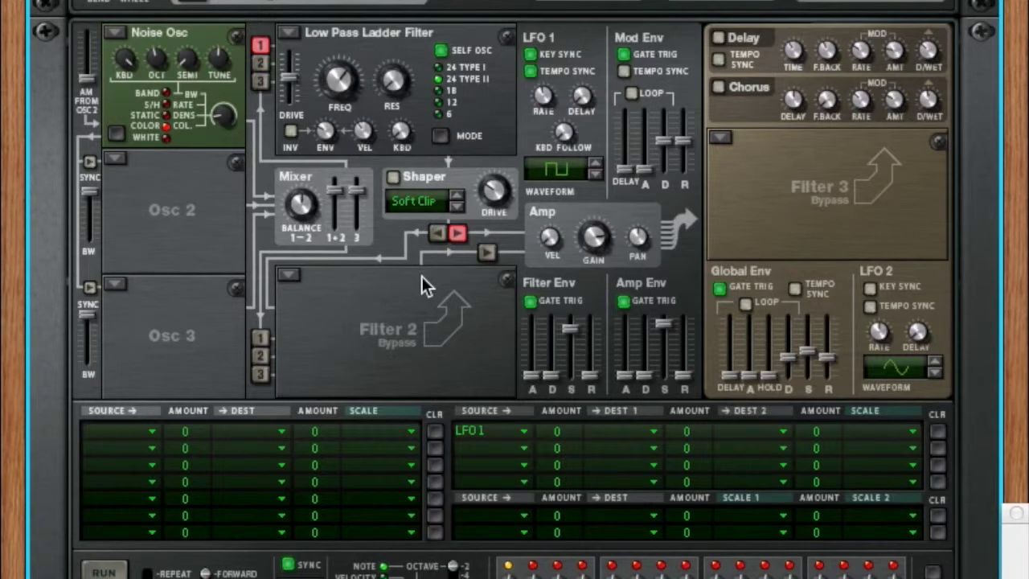
{"action": "left_click", "coordinate": [643, 436]}
{"action": "mouse_move", "coordinate": [648, 467]}
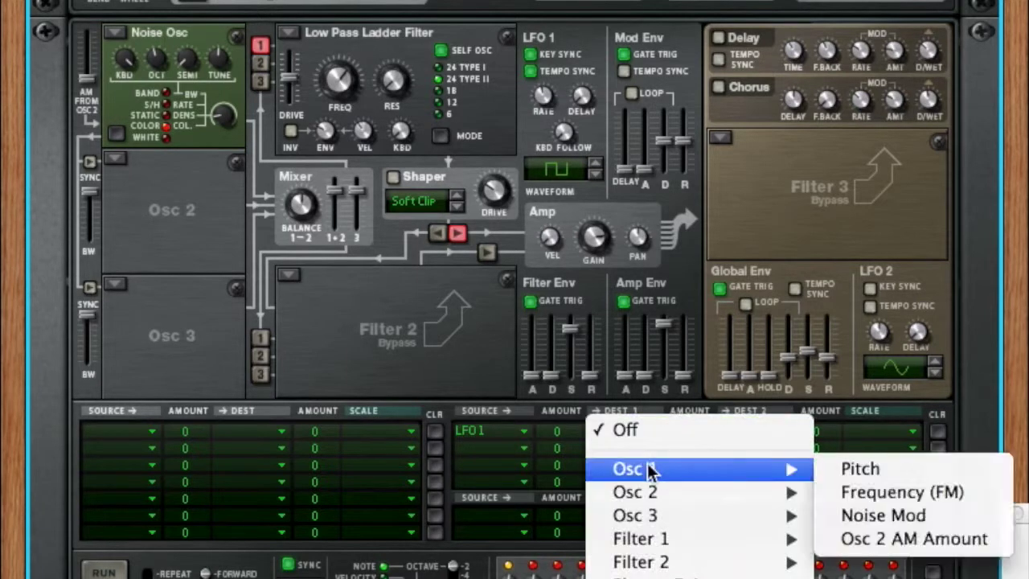
{"action": "left_click", "coordinate": [914, 514]}
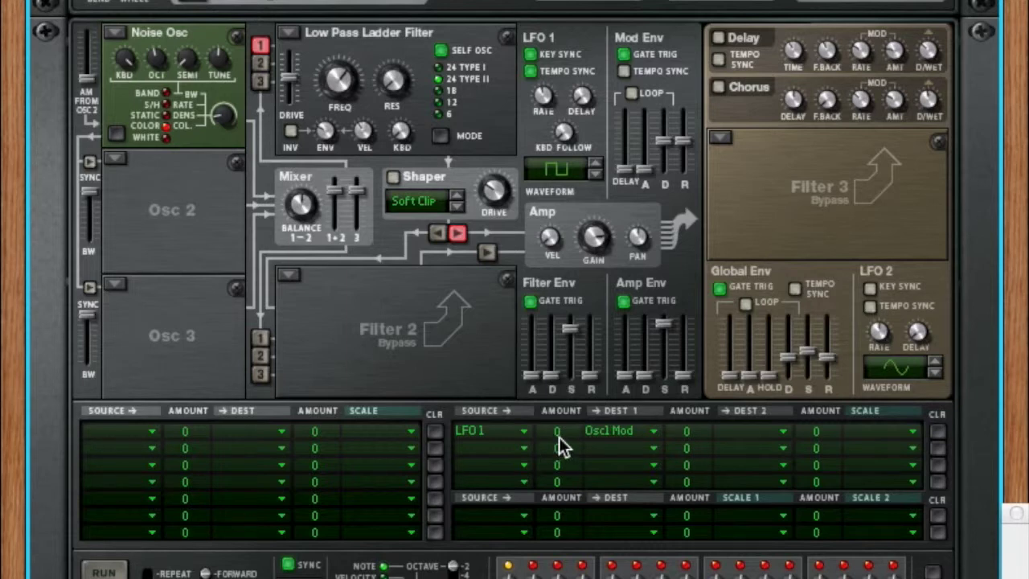
{"action": "left_click_drag", "start_coordinate": [561, 444], "coordinate": [571, 406]}
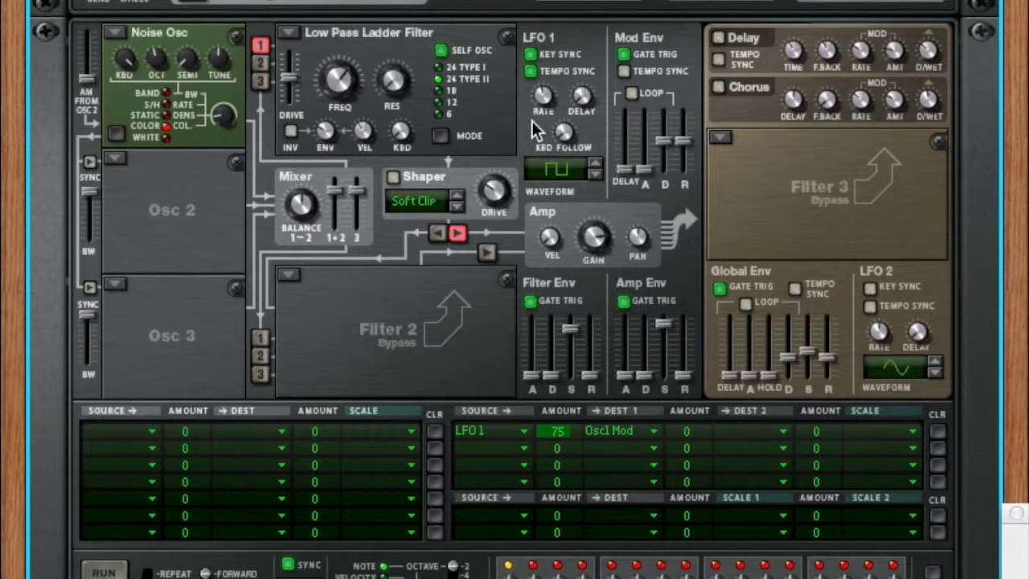
{"action": "left_click_drag", "start_coordinate": [544, 104], "coordinate": [539, 135]}
{"action": "left_click_drag", "start_coordinate": [556, 434], "coordinate": [556, 436]}
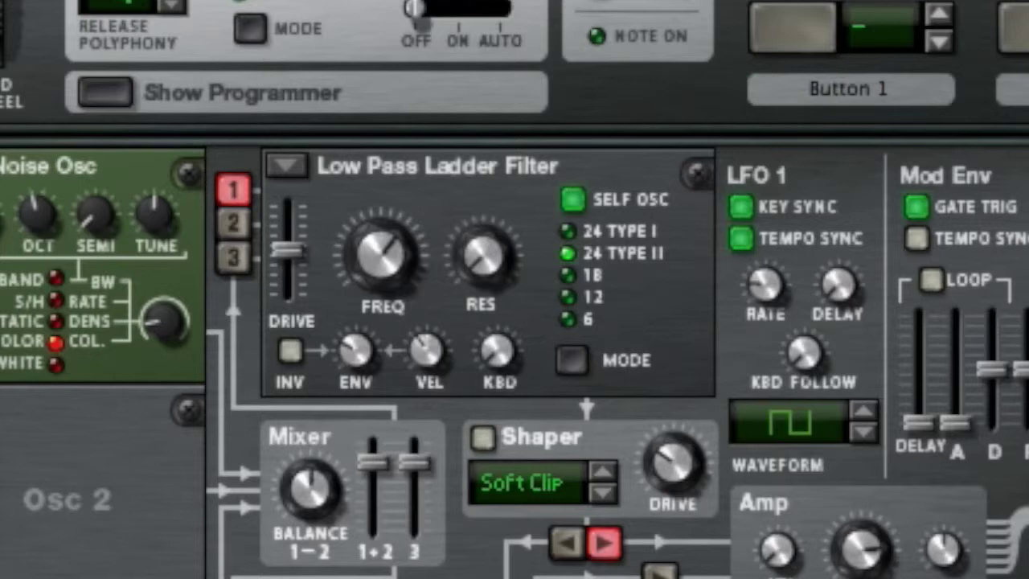
Change Filter 1 to a Formant filter, lower its gender, and place its X,Y point at about 26,89.
{"action": "left_click", "coordinate": [296, 169]}
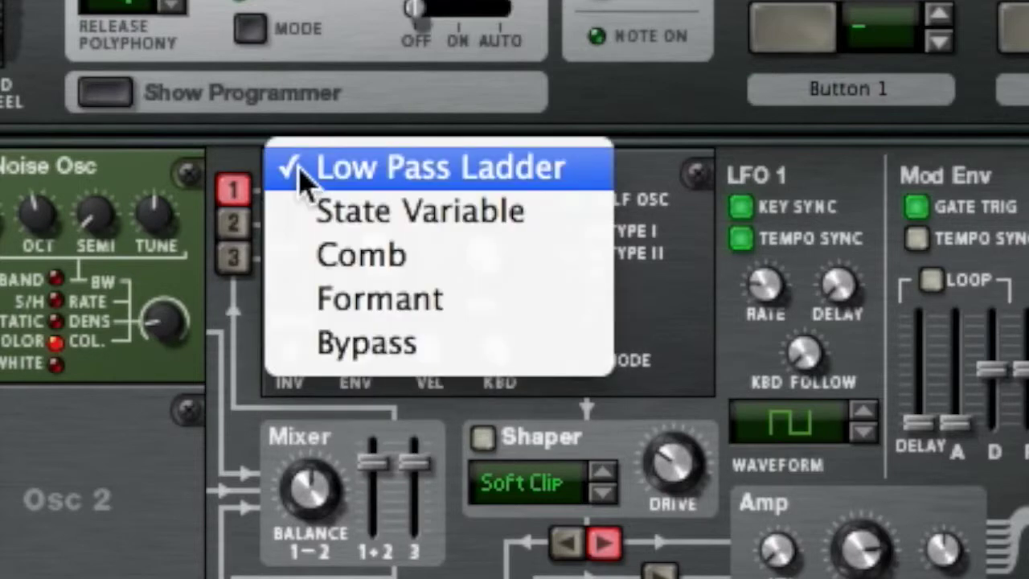
{"action": "left_click", "coordinate": [557, 317]}
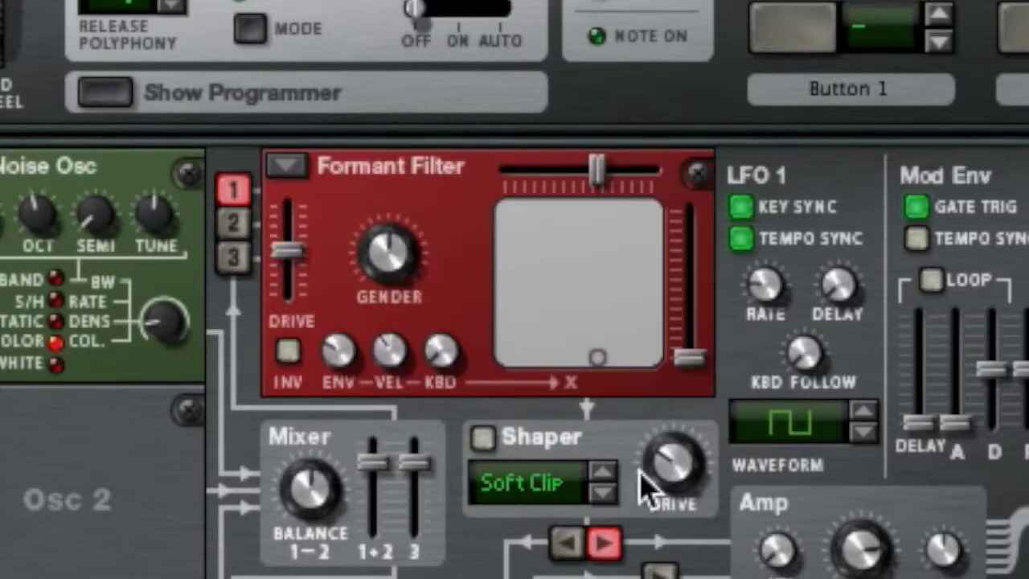
{"action": "mouse_move", "coordinate": [641, 486]}
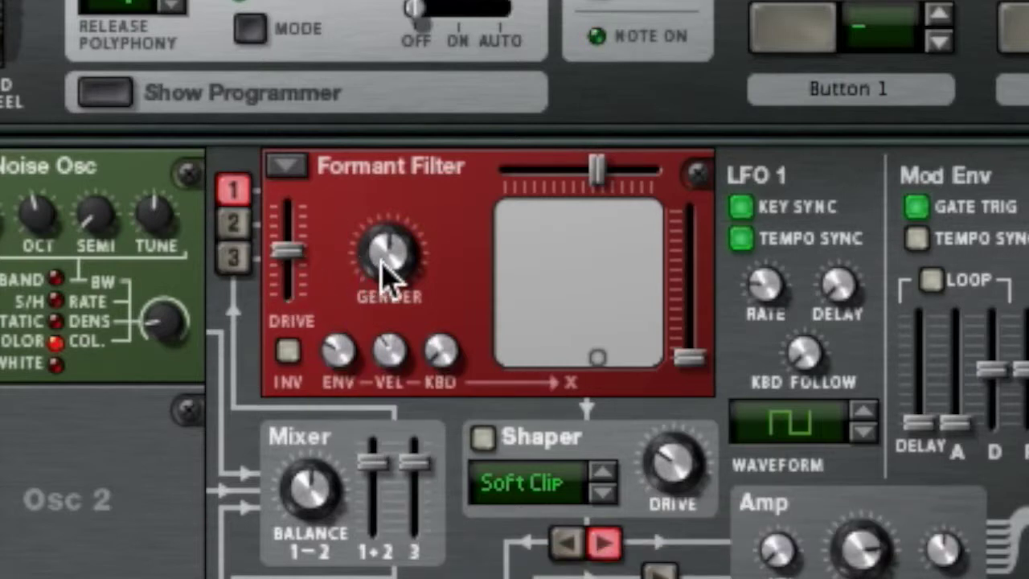
{"action": "left_click_drag", "start_coordinate": [596, 358], "coordinate": [532, 259]}
{"action": "left_click_drag", "start_coordinate": [379, 243], "coordinate": [378, 276]}
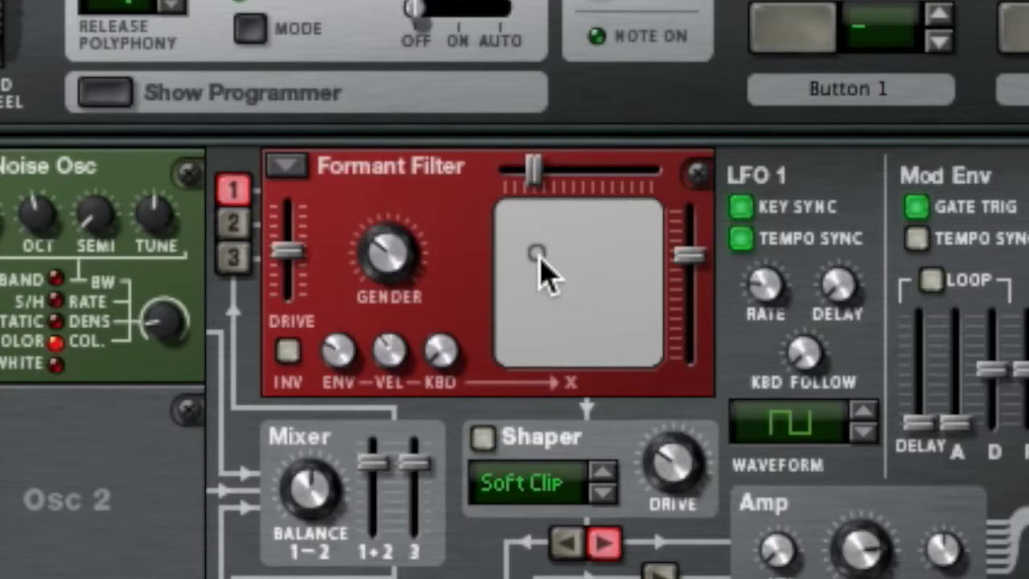
{"action": "mouse_move", "coordinate": [543, 272]}
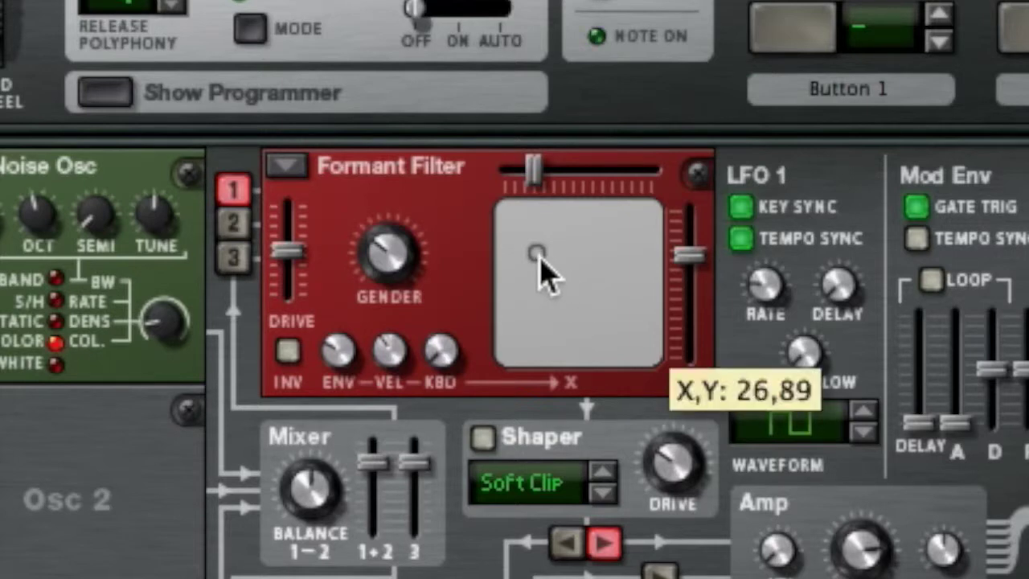
{"action": "mouse_move", "coordinate": [538, 257]}
{"action": "left_mouse_down"}
{"action": "mouse_move", "coordinate": [616, 320]}
{"action": "mouse_move", "coordinate": [523, 218]}
{"action": "mouse_move", "coordinate": [533, 249]}
{"action": "mouse_move", "coordinate": [610, 313]}
{"action": "mouse_move", "coordinate": [542, 241]}
{"action": "mouse_move", "coordinate": [643, 317]}
{"action": "mouse_move", "coordinate": [574, 263]}
{"action": "mouse_move", "coordinate": [530, 259]}
{"action": "left_mouse_up"}
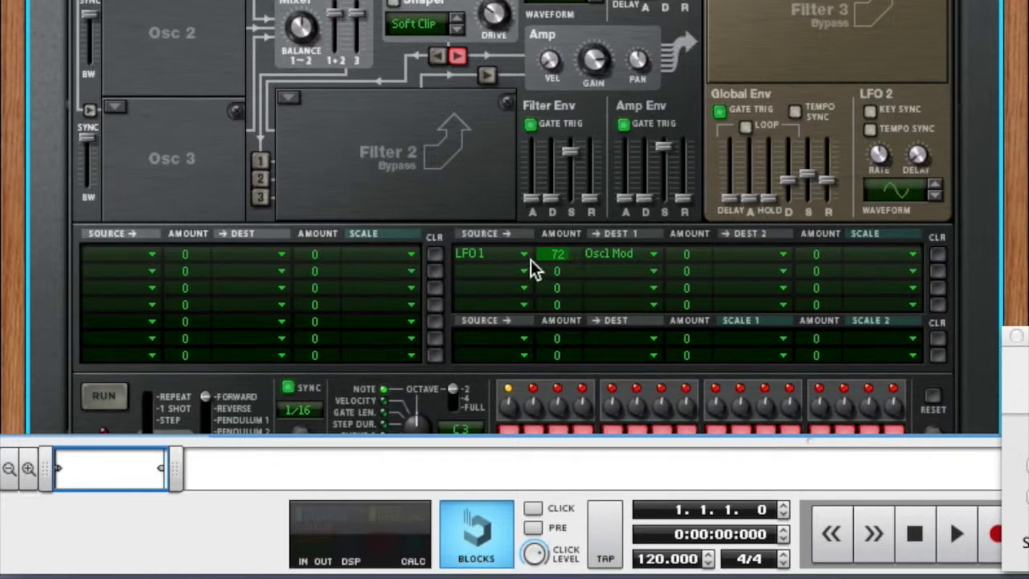
Add a second modulation routing from LFO 1 to Filter 1 X, with Filter 1 Y as the second destination.
{"action": "left_click", "coordinate": [524, 272]}
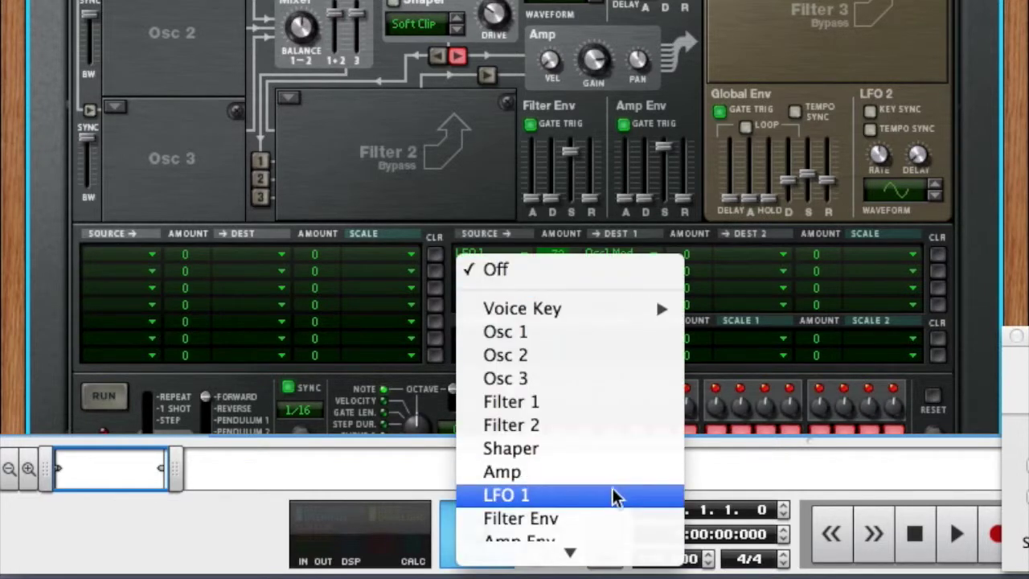
{"action": "left_click", "coordinate": [615, 497]}
{"action": "left_click", "coordinate": [635, 275]}
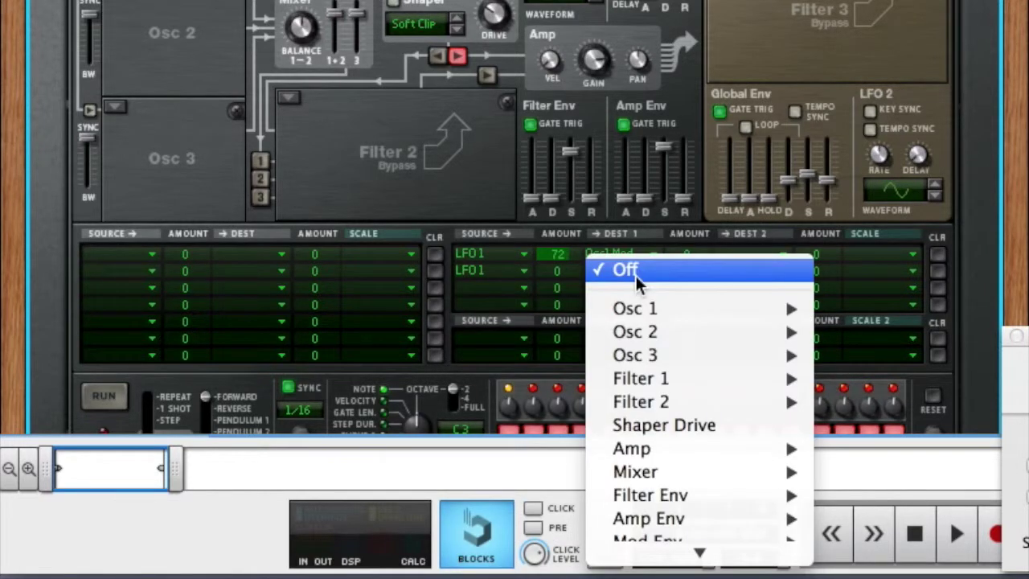
{"action": "mouse_move", "coordinate": [673, 378]}
{"action": "left_click", "coordinate": [881, 404]}
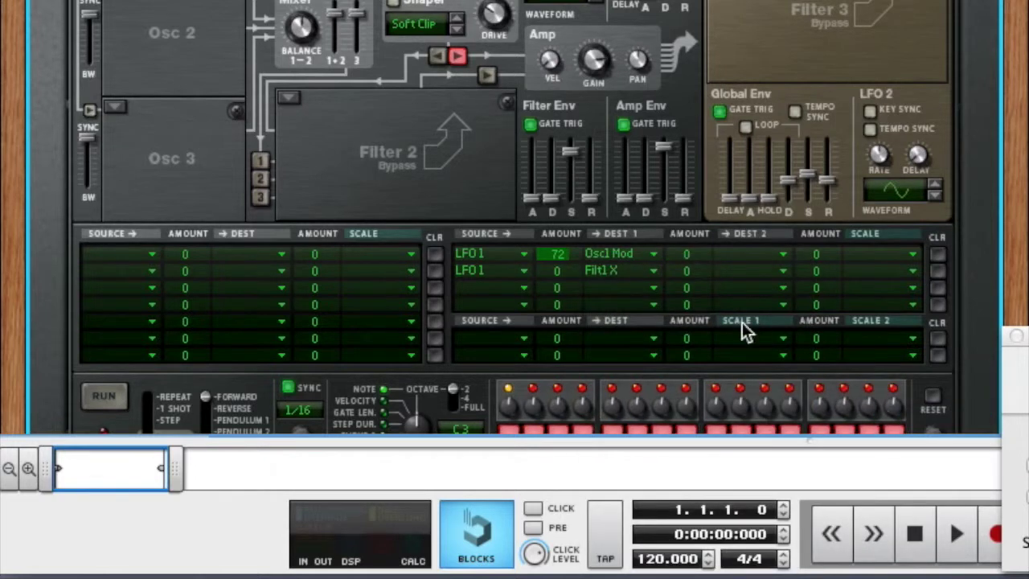
{"action": "left_click", "coordinate": [736, 274]}
{"action": "mouse_move", "coordinate": [811, 374]}
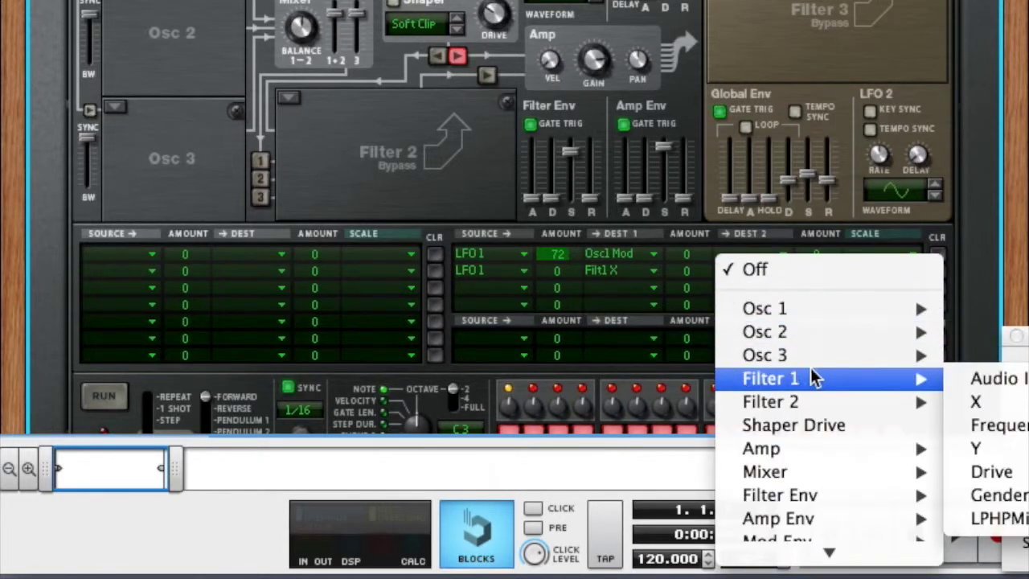
{"action": "left_click", "coordinate": [994, 452]}
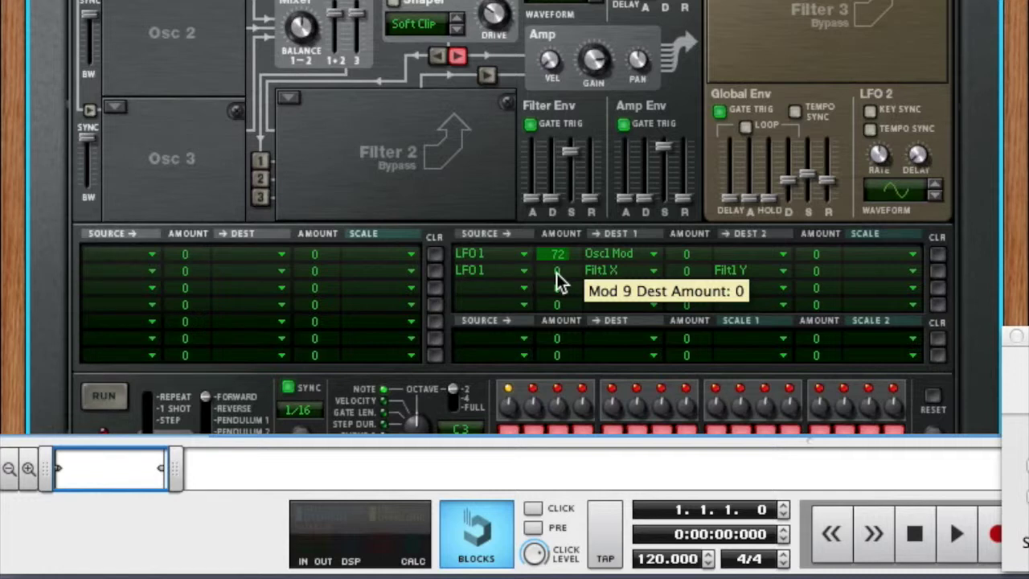
Set the LFO 1 modulation amounts to -68 for Filter 1 X, -44 for Filter 1 Y and 66 for Osc 1 Mod.
{"action": "left_click_drag", "start_coordinate": [556, 272], "coordinate": [555, 298]}
{"action": "left_click_drag", "start_coordinate": [688, 272], "coordinate": [688, 291]}
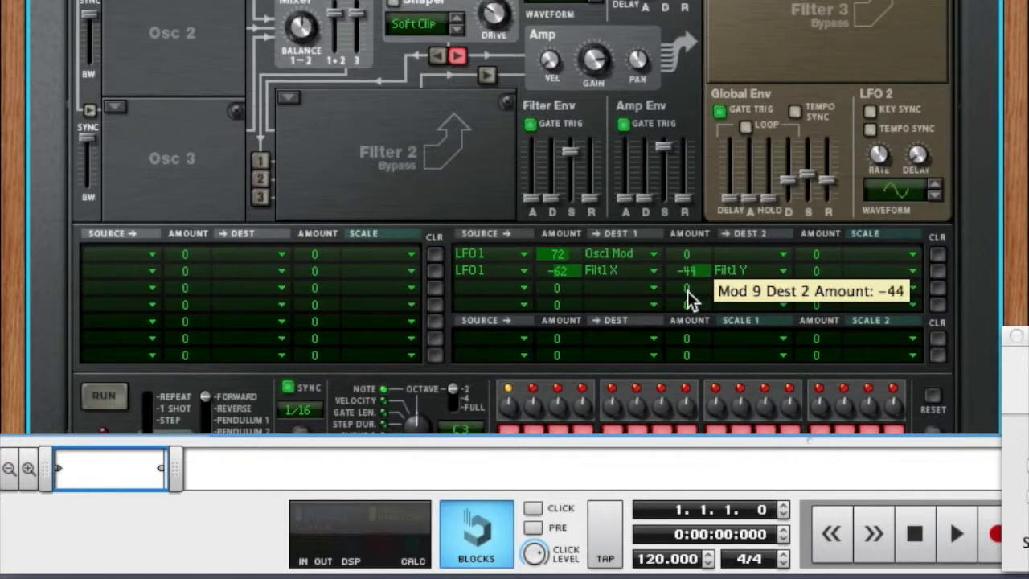
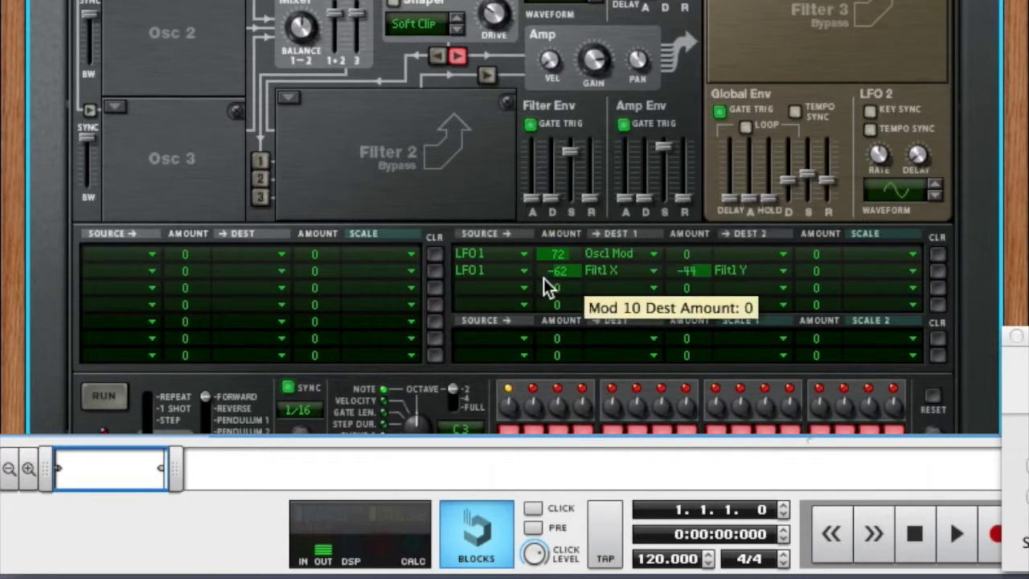
{"action": "left_click_drag", "start_coordinate": [559, 267], "coordinate": [558, 258]}
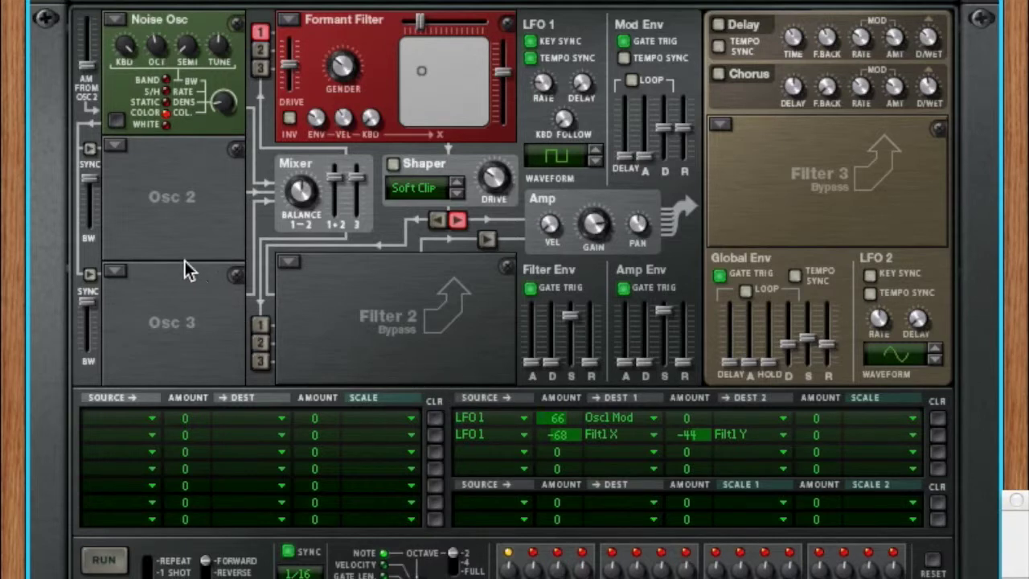
Load a Noise oscillator in Band mode into Osc 2, raise its bandwidth, and feed Filter 1 from Osc 2 instead of Osc 1.
{"action": "left_click", "coordinate": [114, 147]}
{"action": "left_click", "coordinate": [125, 123]}
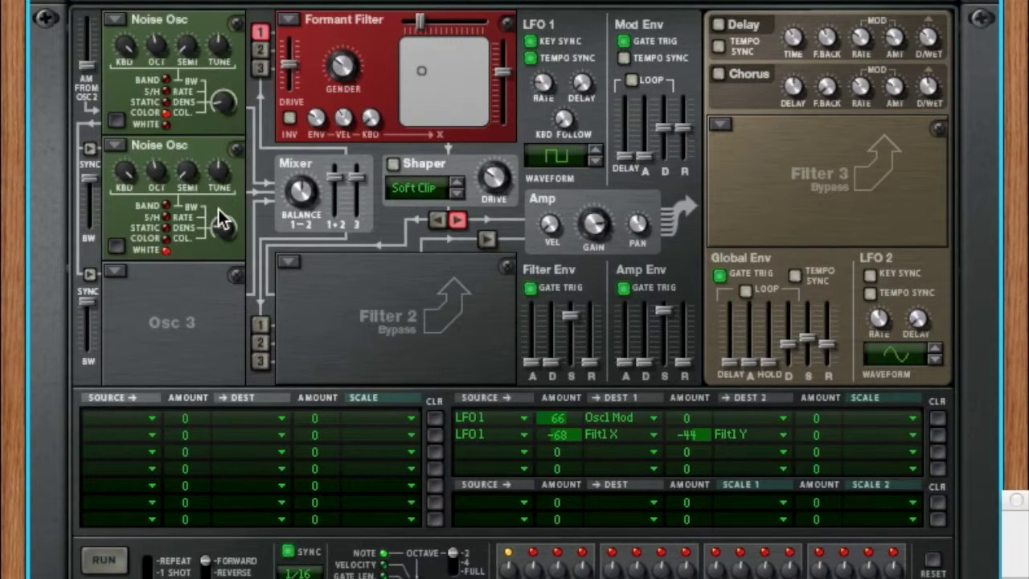
{"action": "left_click", "coordinate": [166, 206]}
{"action": "left_click", "coordinate": [261, 50]}
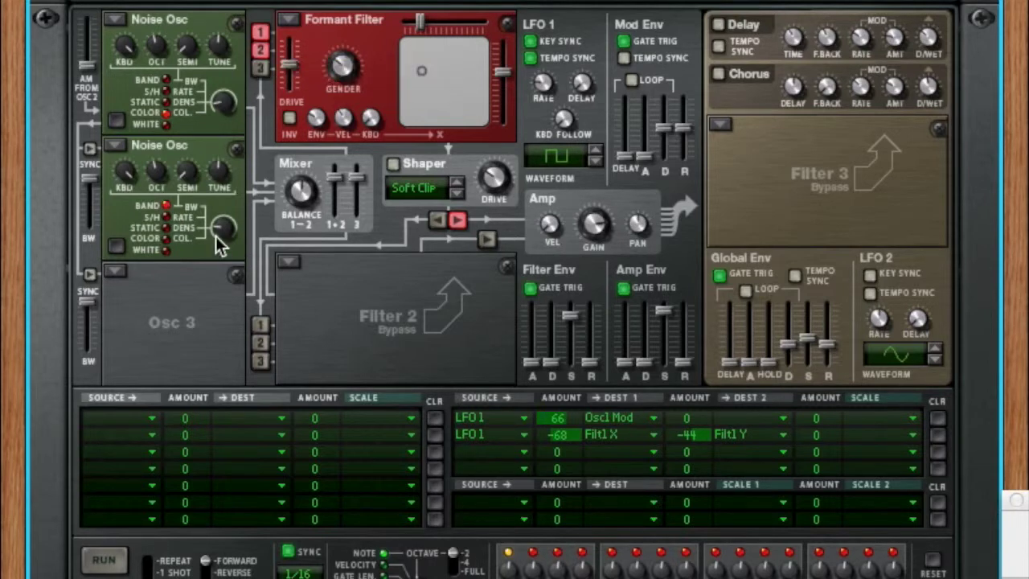
{"action": "left_click_drag", "start_coordinate": [221, 233], "coordinate": [239, 189]}
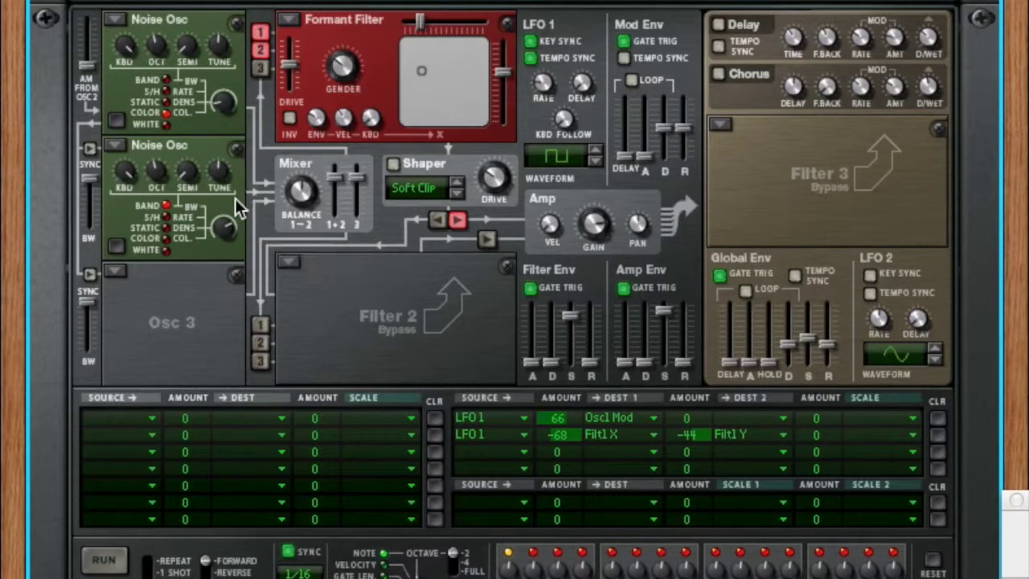
{"action": "left_click", "coordinate": [260, 33]}
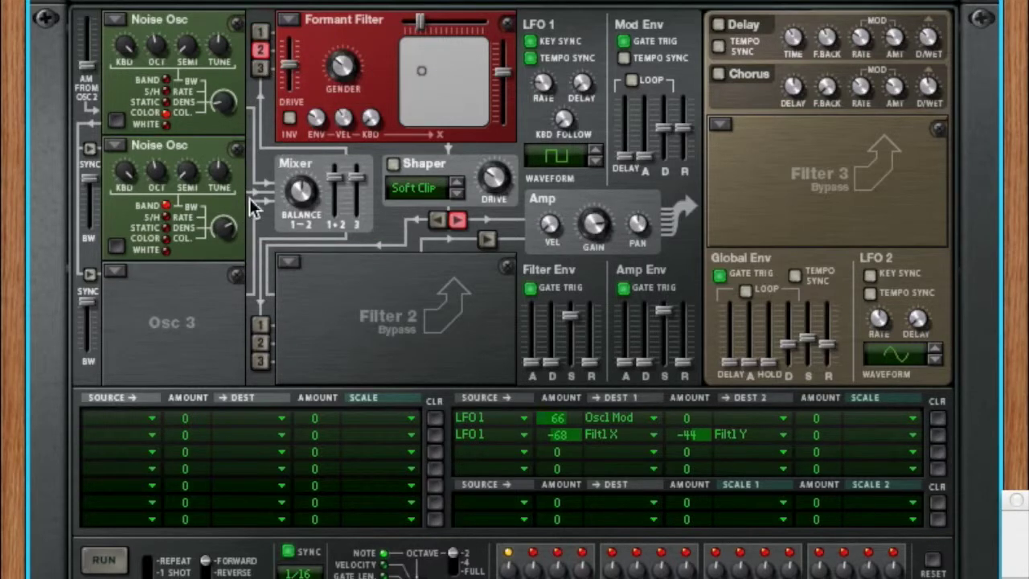
Fine-tune the Osc 2 bandwidth and route Osc 1 into Filter 1 as well.
{"action": "mouse_move", "coordinate": [222, 226]}
{"action": "left_mouse_down"}
{"action": "mouse_move", "coordinate": [227, 265]}
{"action": "mouse_move", "coordinate": [230, 225]}
{"action": "left_mouse_up"}
{"action": "left_click", "coordinate": [260, 31]}
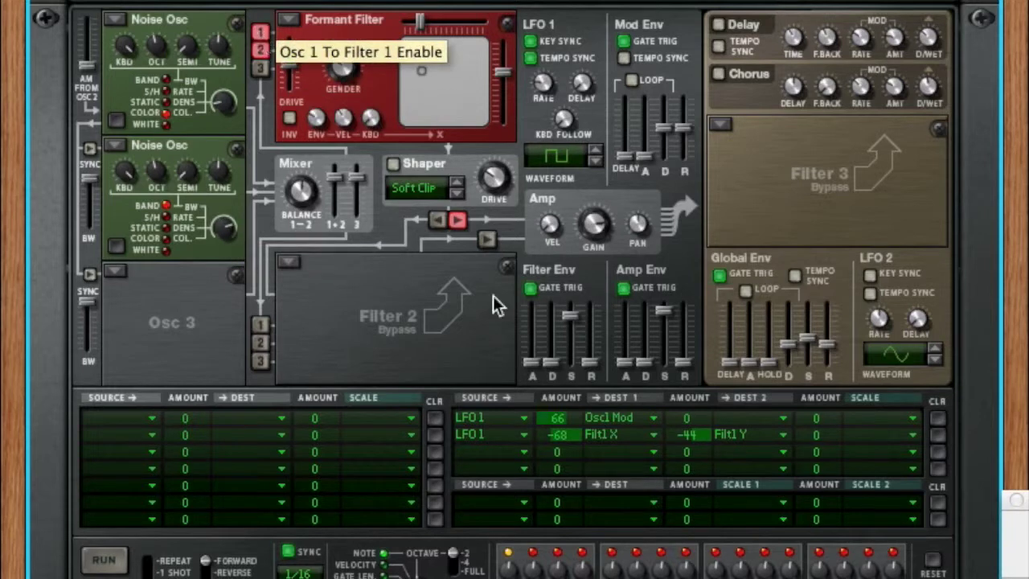
Add Osc 2 Mod as the second destination of the first LFO 1 routing at amount 52, and adjust the mixer's oscillator balance.
{"action": "left_click", "coordinate": [755, 417]}
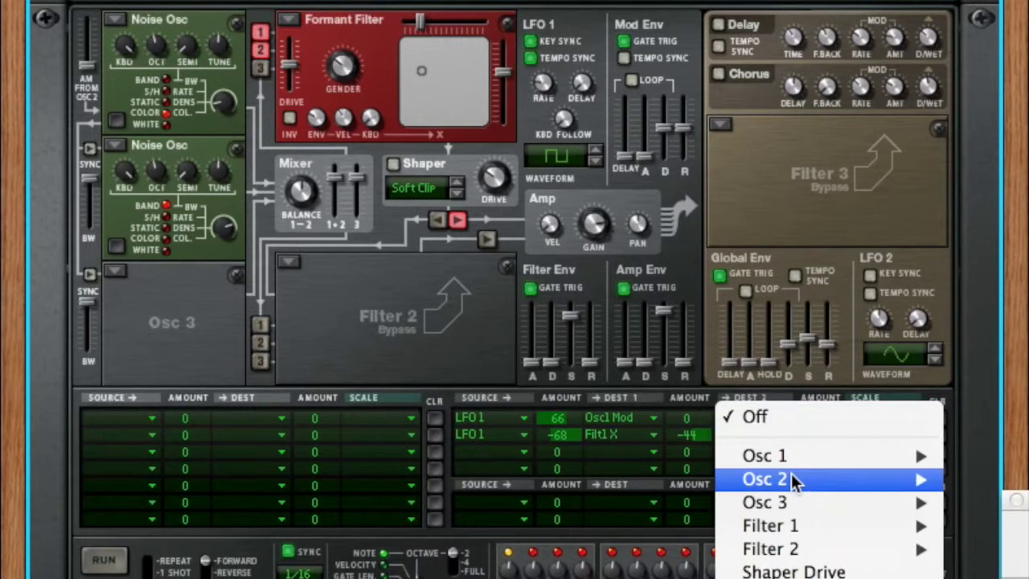
{"action": "mouse_move", "coordinate": [792, 477]}
{"action": "left_click", "coordinate": [997, 526]}
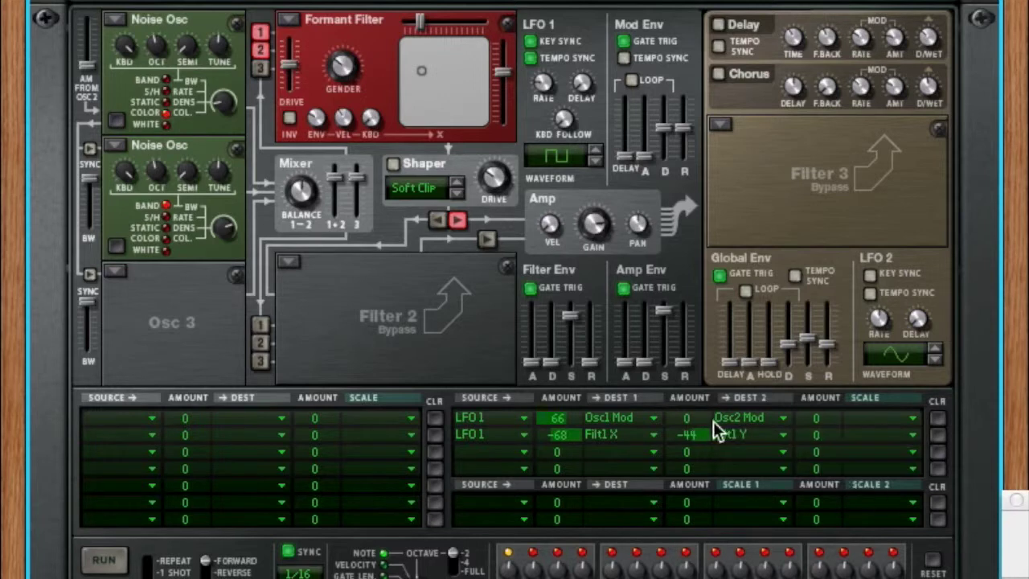
{"action": "left_click_drag", "start_coordinate": [696, 419], "coordinate": [698, 403]}
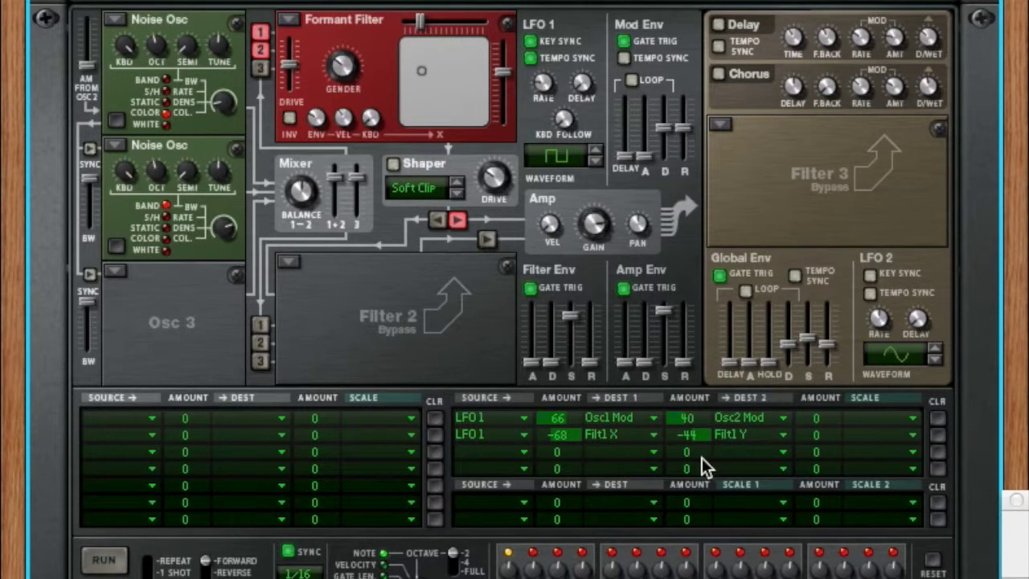
{"action": "left_click_drag", "start_coordinate": [692, 423], "coordinate": [689, 420]}
{"action": "left_click_drag", "start_coordinate": [300, 196], "coordinate": [296, 222]}
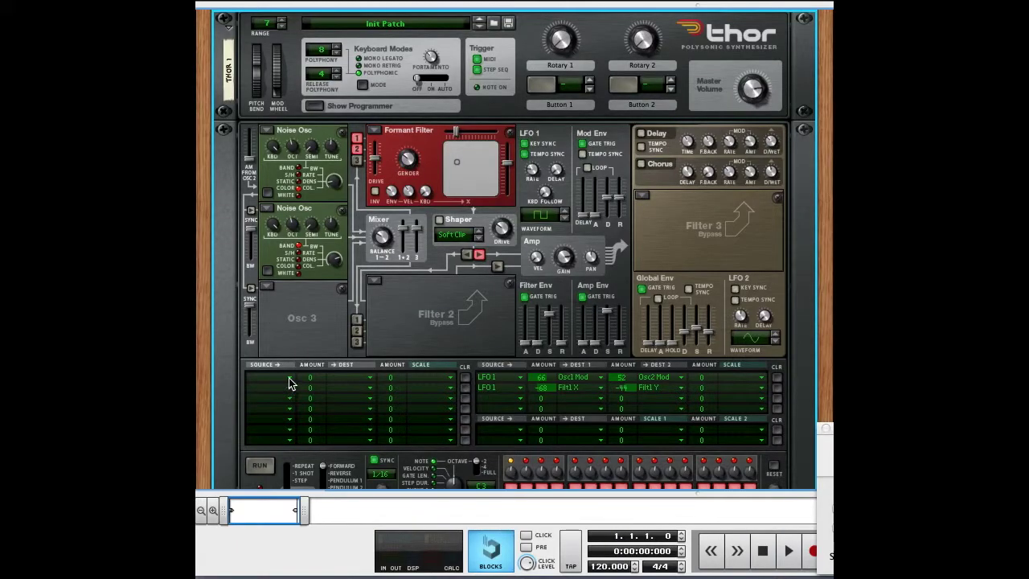
Add a modulation routing from the Mod Wheel to Filter 1 Y with an amount of -62.
{"action": "left_click", "coordinate": [291, 384]}
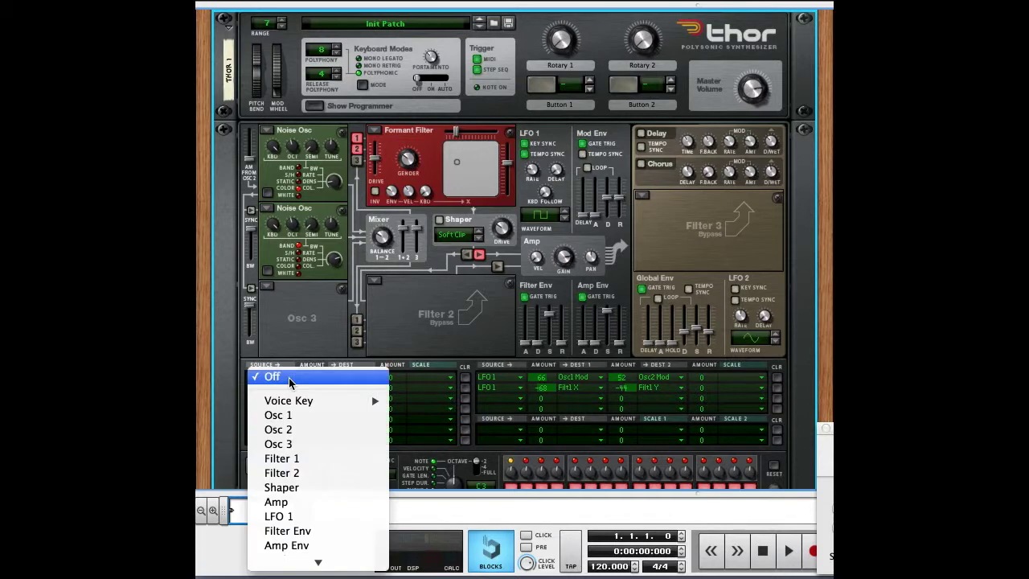
{"action": "mouse_move", "coordinate": [321, 563]}
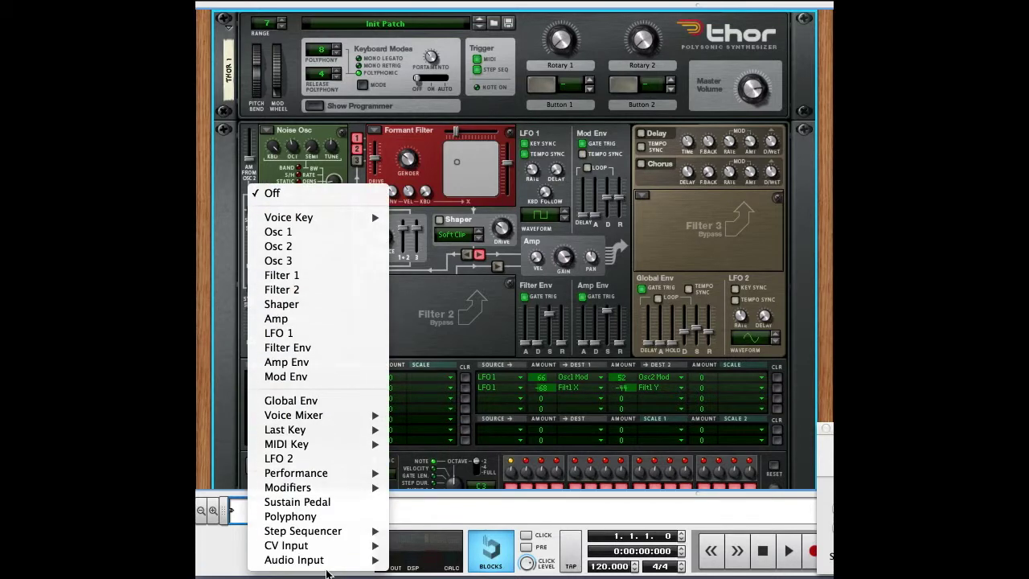
{"action": "mouse_move", "coordinate": [336, 475]}
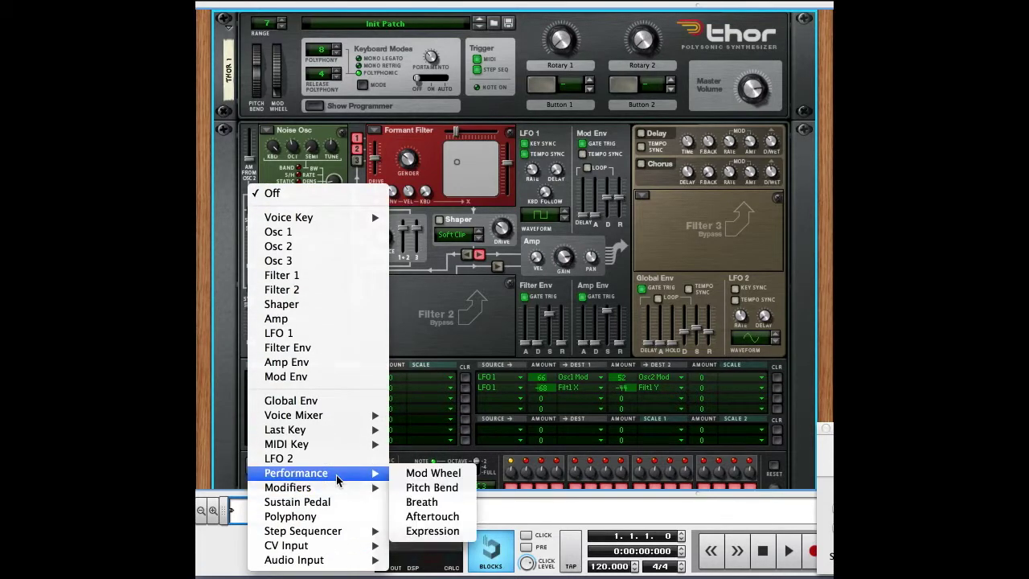
{"action": "left_click", "coordinate": [417, 477]}
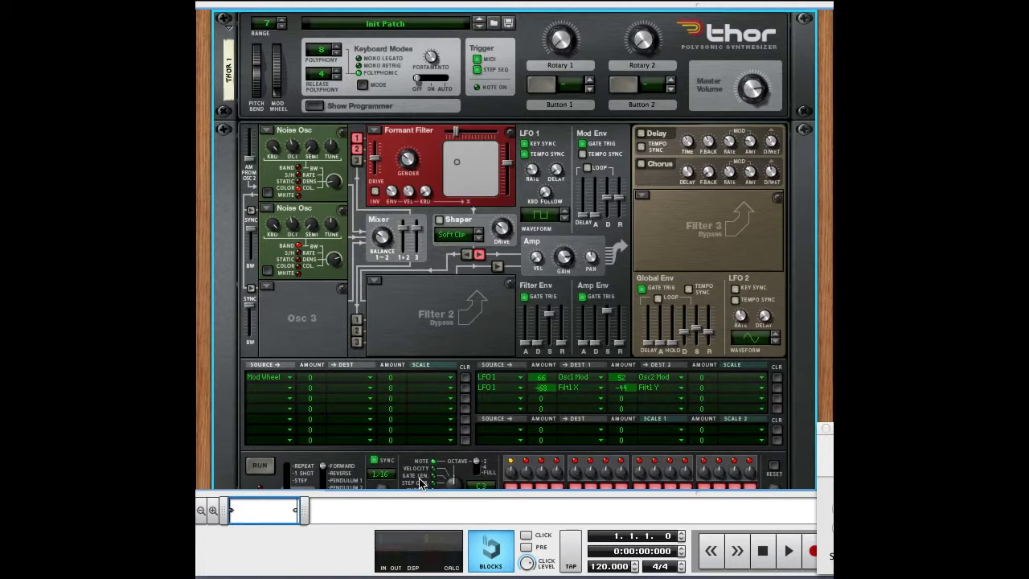
{"action": "left_click", "coordinate": [359, 378]}
{"action": "mouse_move", "coordinate": [377, 444]}
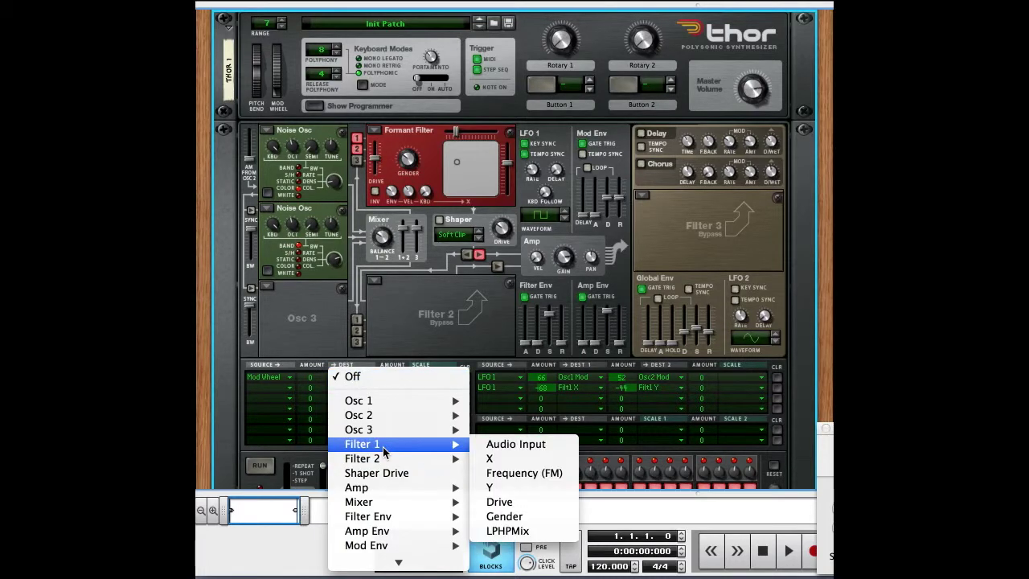
{"action": "left_click", "coordinate": [483, 487]}
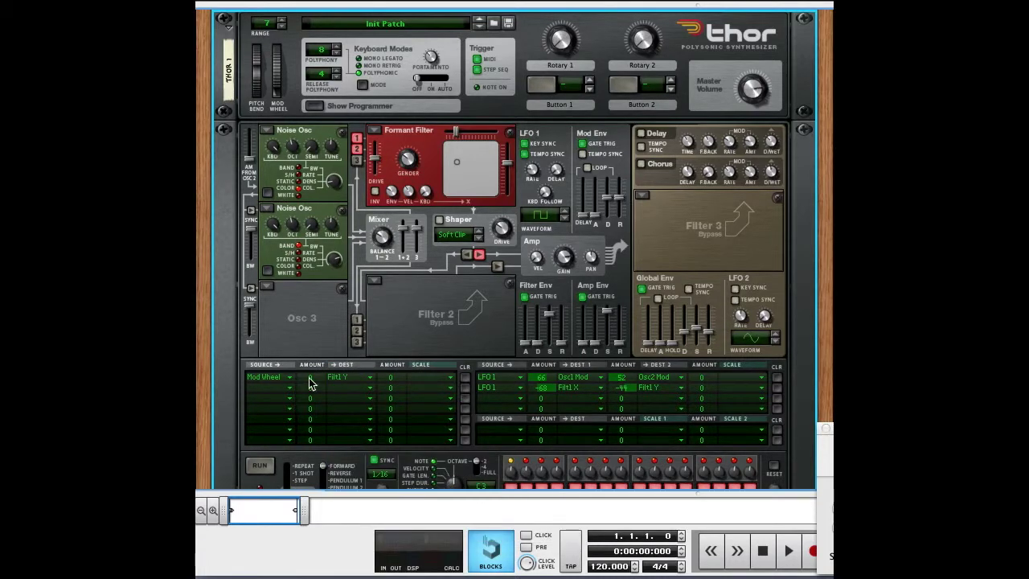
{"action": "left_click_drag", "start_coordinate": [312, 382], "coordinate": [316, 401]}
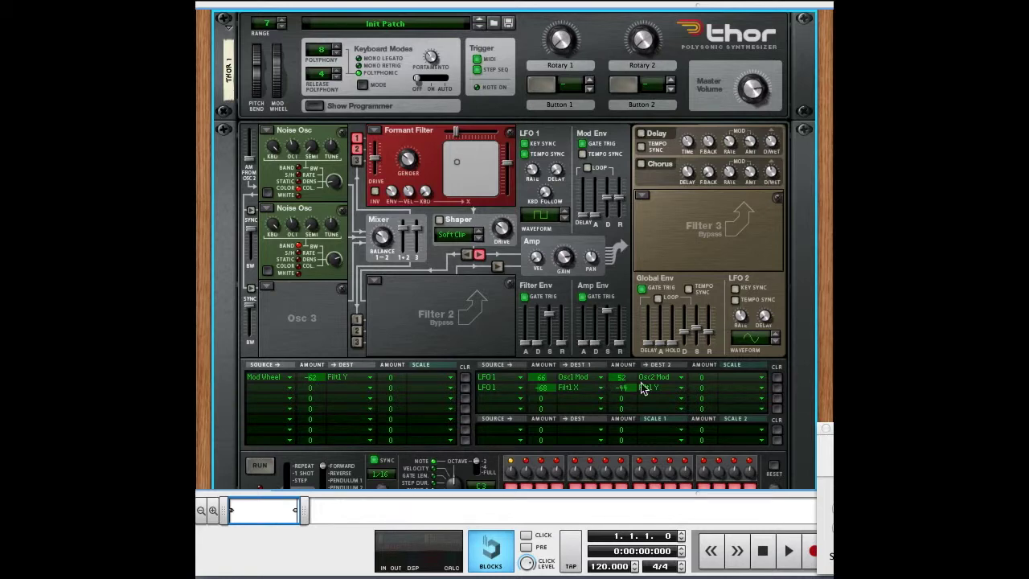
Choose Rotary 1 as the source of a third routing below the two LFO 1 routings.
{"action": "left_click", "coordinate": [519, 404]}
{"action": "mouse_move", "coordinate": [540, 560]}
{"action": "mouse_move", "coordinate": [595, 489]}
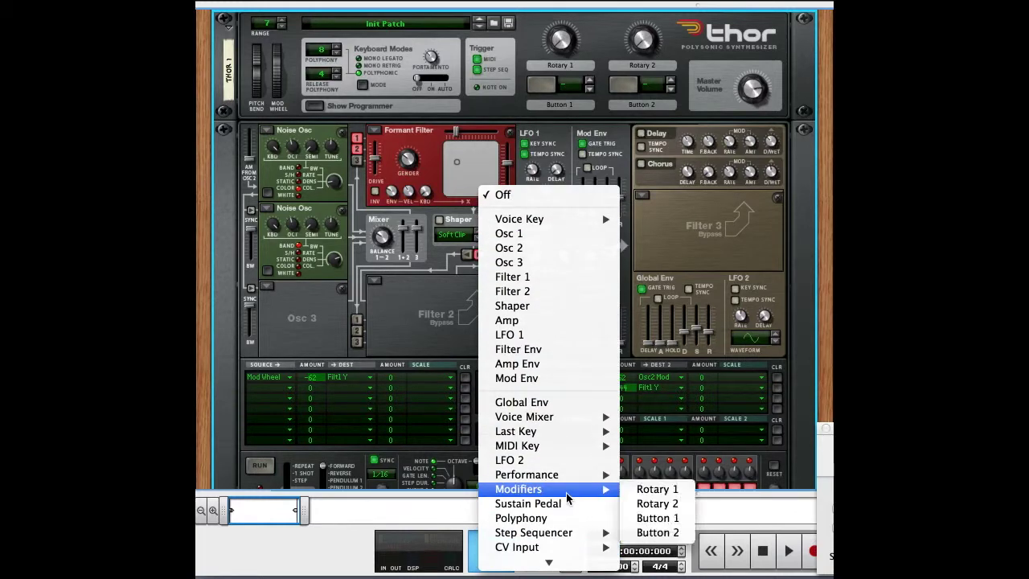
{"action": "left_click", "coordinate": [656, 489]}
{"action": "left_click", "coordinate": [590, 406]}
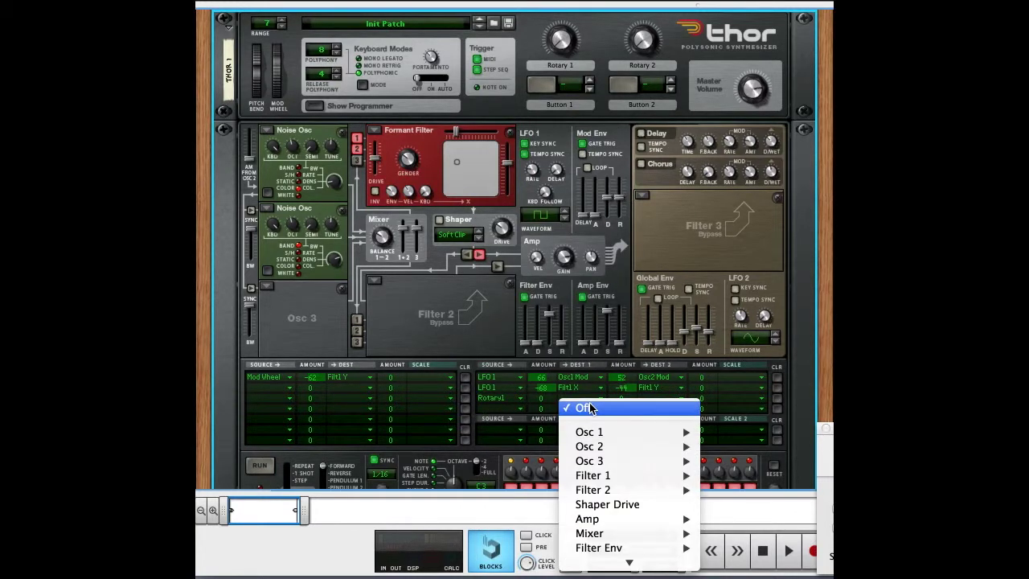
{"action": "mouse_move", "coordinate": [629, 562]}
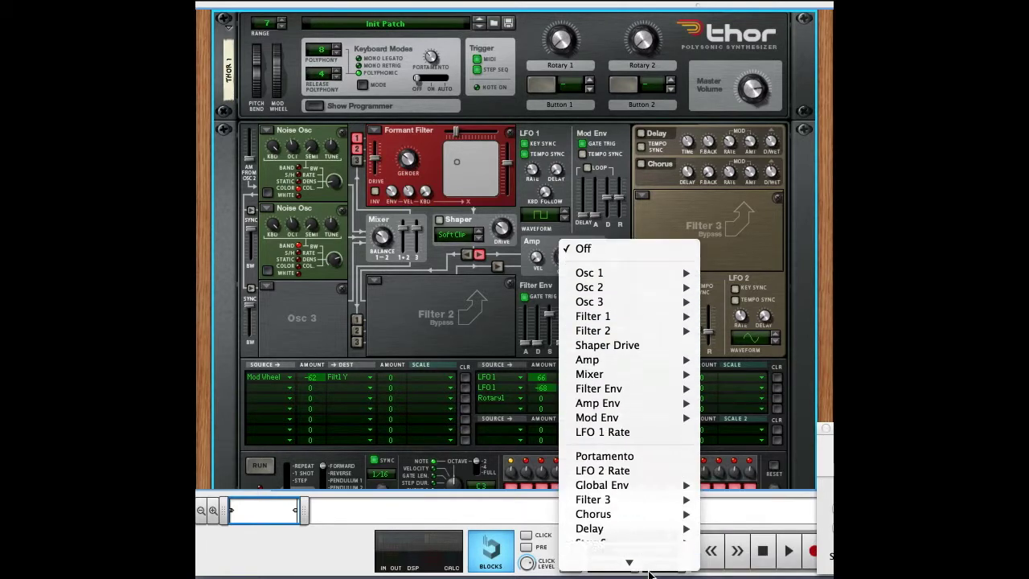
{"action": "left_click", "coordinate": [631, 422]}
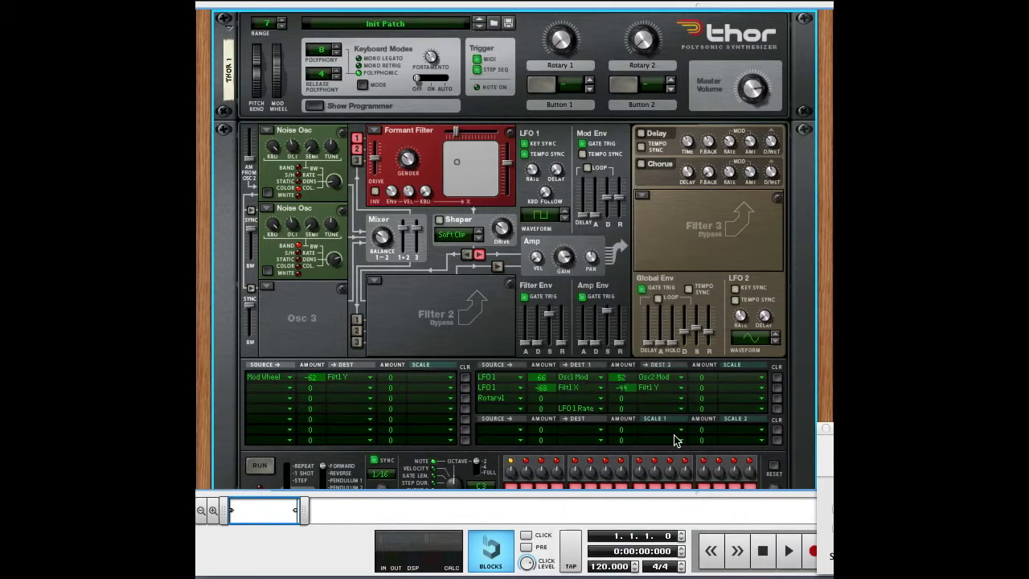
{"action": "left_click", "coordinate": [586, 410]}
{"action": "left_click", "coordinate": [582, 226]}
Set the Rotary 1 routing's destination to LFO 1 Rate with an amount of 59.
{"action": "left_click", "coordinate": [577, 400]}
{"action": "scroll", "coordinate": [622, 475], "scroll_direction": "down", "scroll_amount": 3}
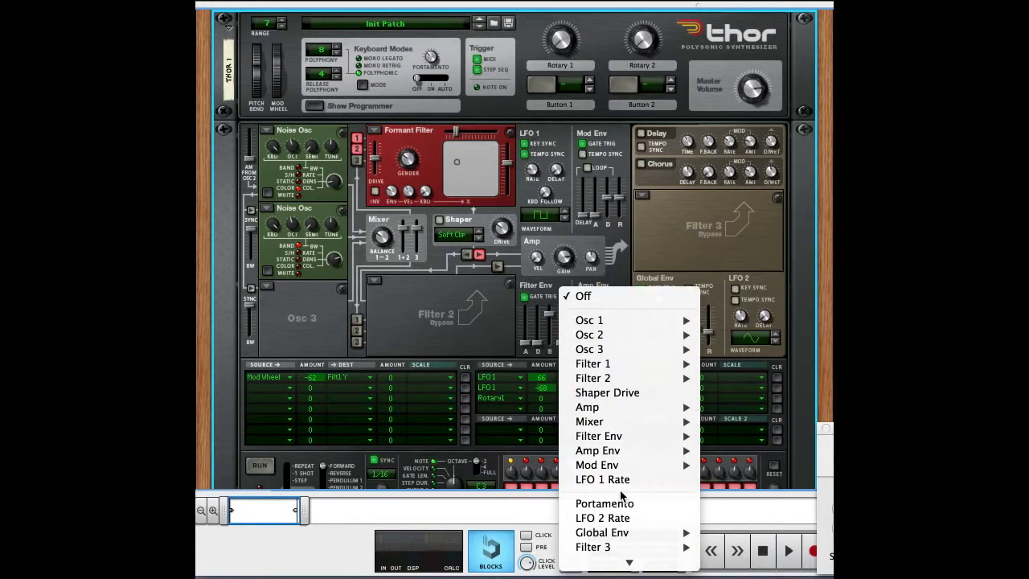
{"action": "left_click", "coordinate": [614, 479]}
{"action": "scroll", "coordinate": [543, 396], "scroll_direction": "up", "scroll_amount": 20}
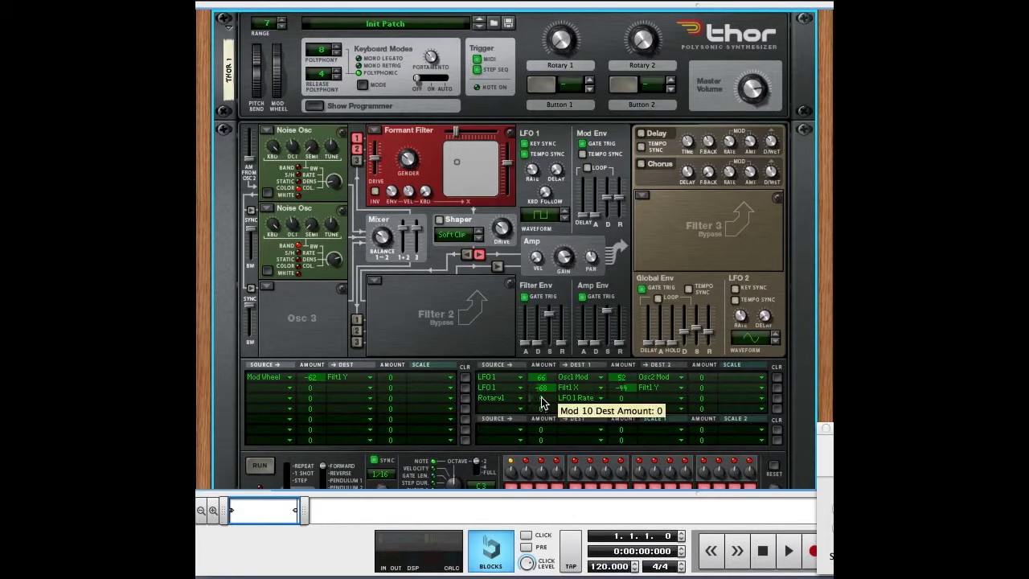
{"action": "scroll", "coordinate": [543, 396], "scroll_direction": "up", "scroll_amount": 20}
{"action": "scroll", "coordinate": [543, 397], "scroll_direction": "up", "scroll_amount": 3}
Sweep Rotary 1 up to about 119 to try out its control of the LFO 1 rate.
{"action": "left_click_drag", "start_coordinate": [560, 47], "coordinate": [570, 2]}
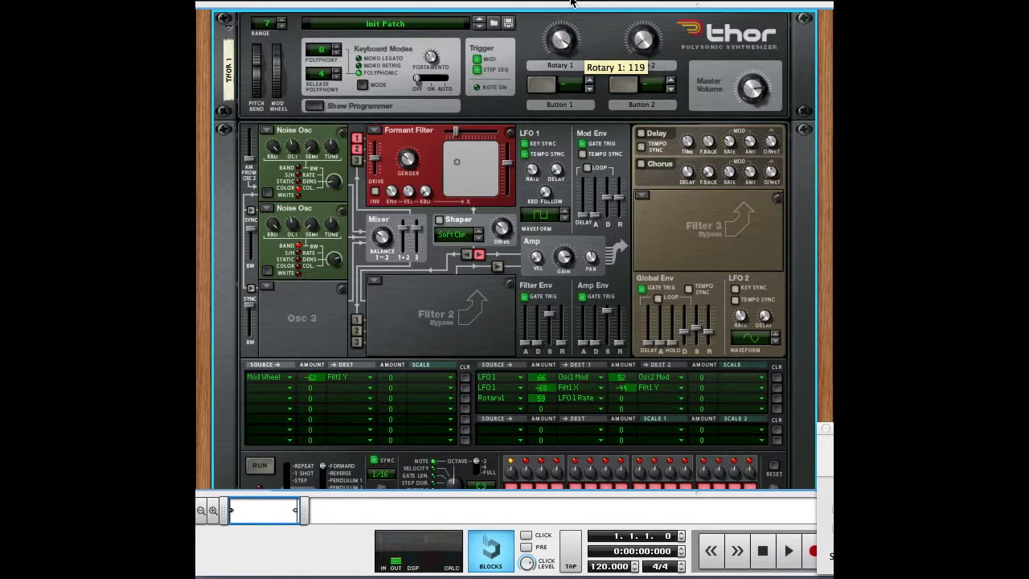
{"action": "left_click_drag", "start_coordinate": [571, 2], "coordinate": [574, 6]}
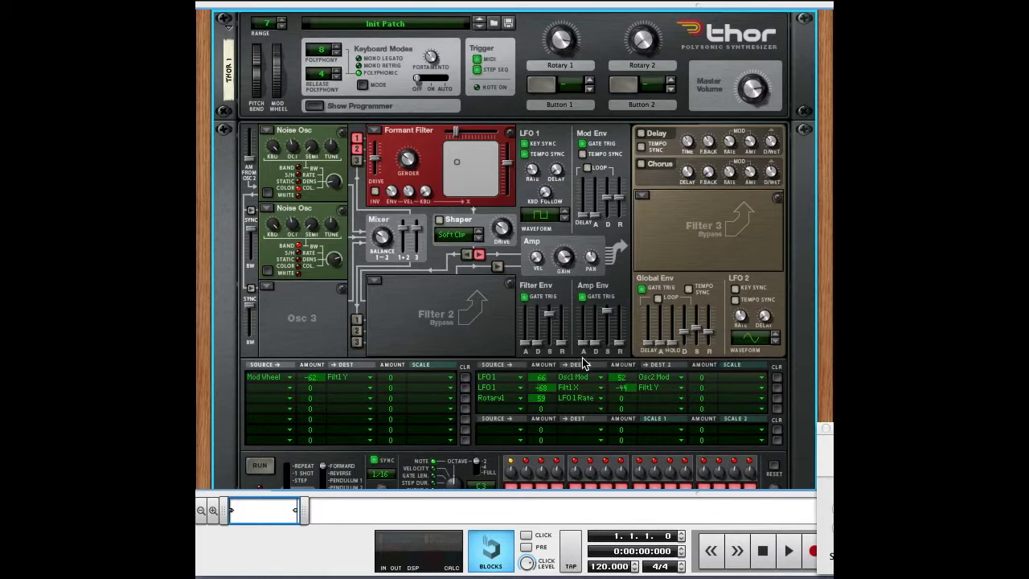
Set the Amp Env release to about 884 ms and the Filter Env release to about 229 ms.
{"action": "left_click_drag", "start_coordinate": [619, 349], "coordinate": [620, 341]}
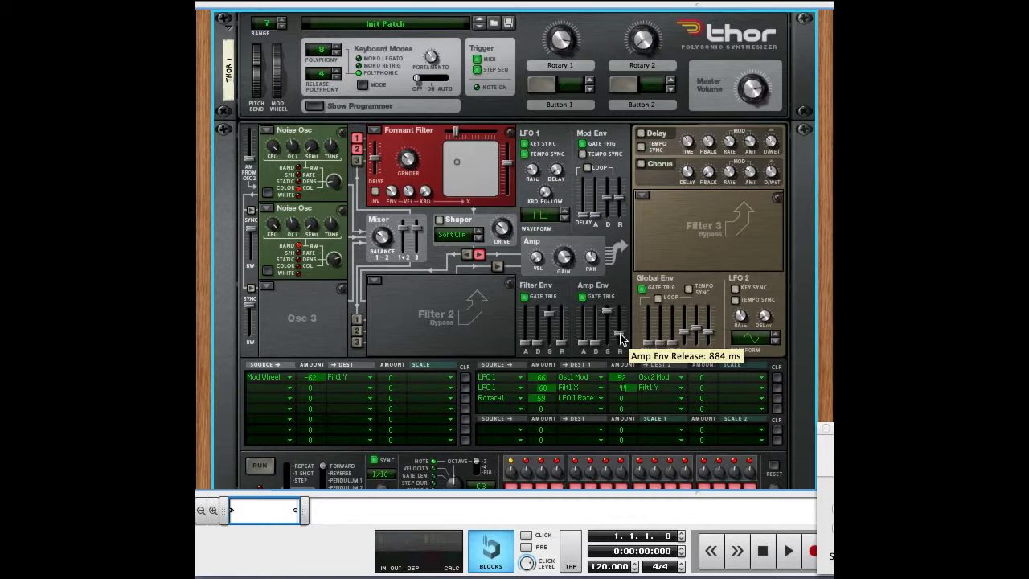
{"action": "left_click_drag", "start_coordinate": [620, 338], "coordinate": [621, 341]}
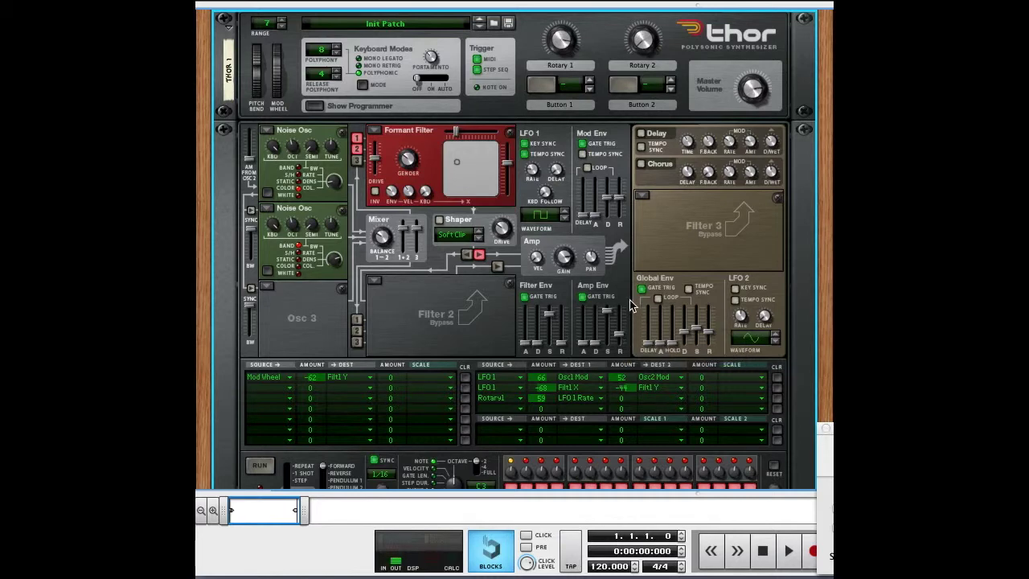
{"action": "left_click_drag", "start_coordinate": [561, 348], "coordinate": [562, 343]}
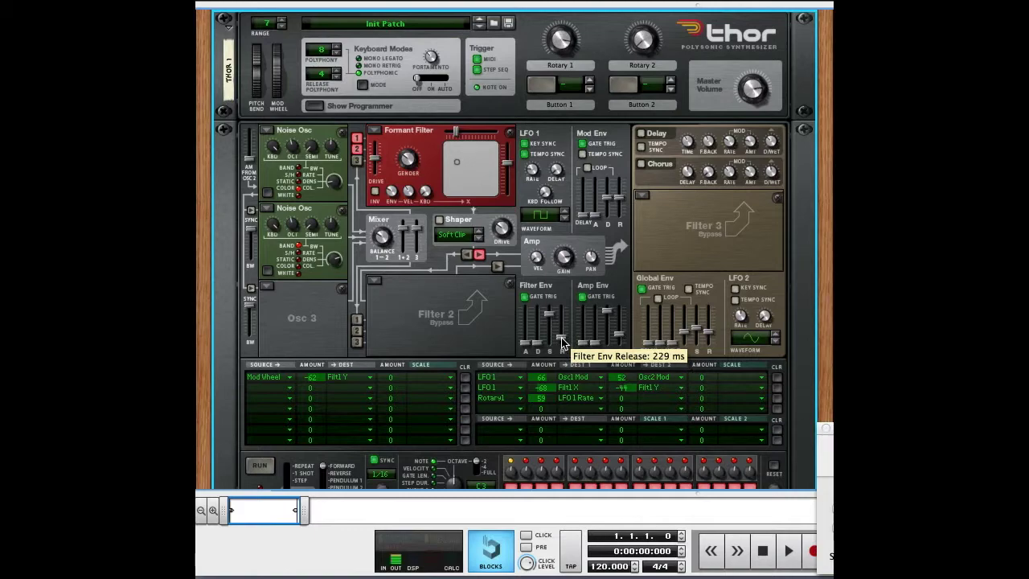